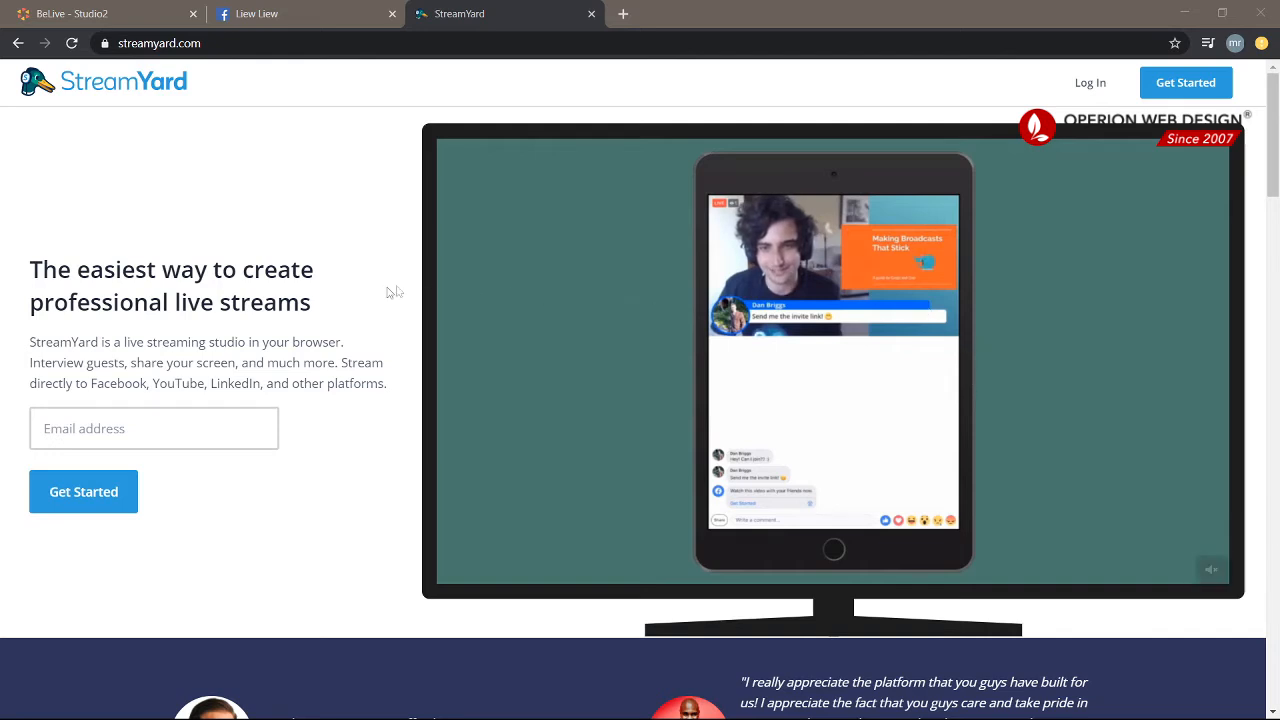
drag(161, 341, 354, 343)
click(188, 355)
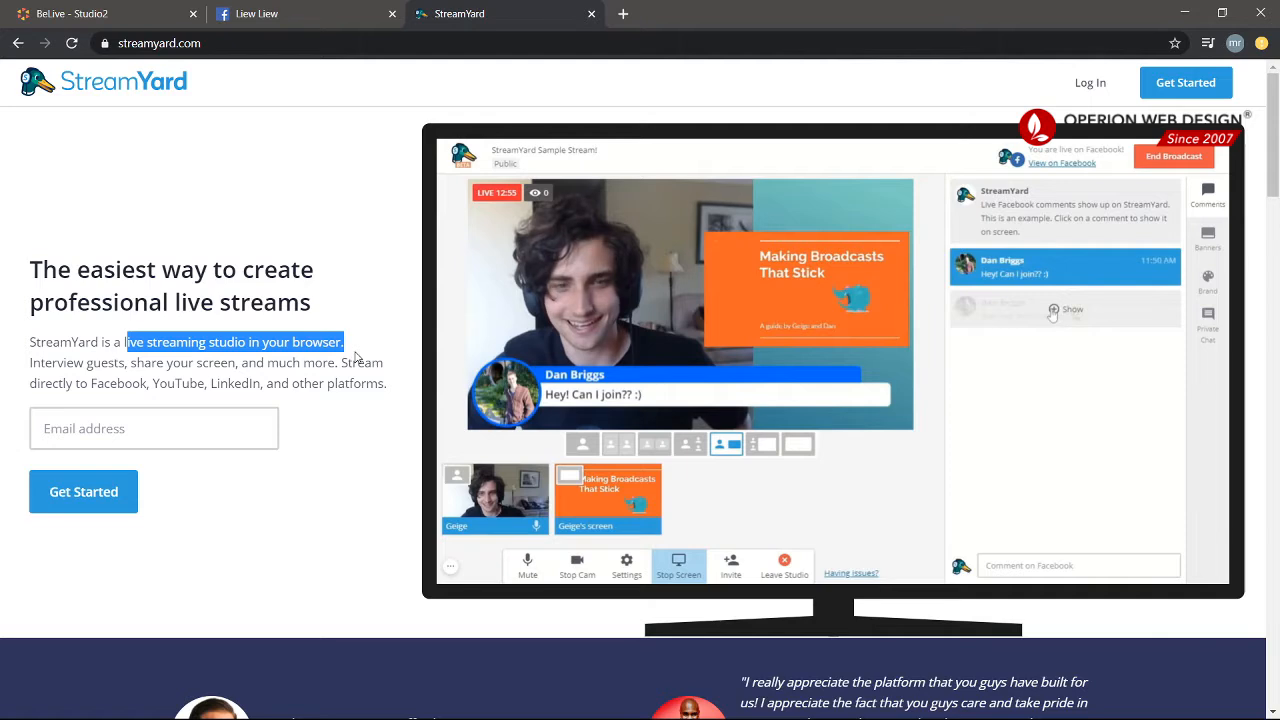
click(183, 400)
drag(278, 363, 302, 363)
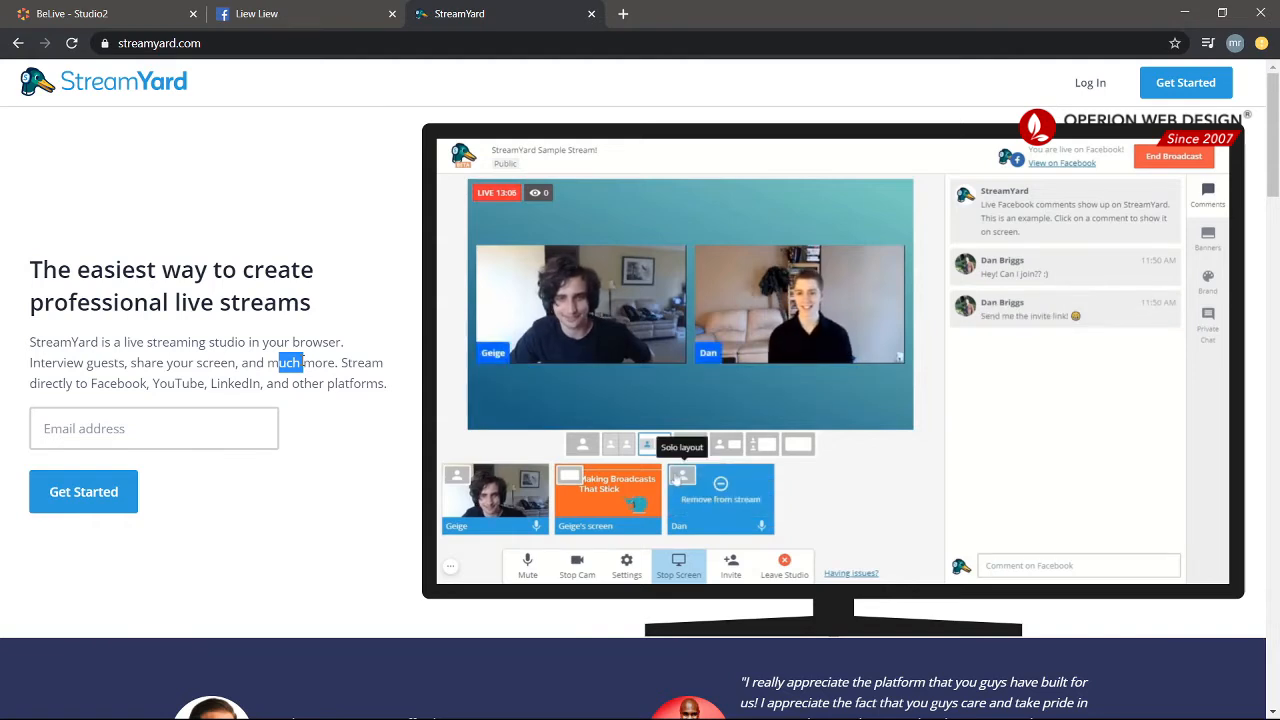
click(172, 393)
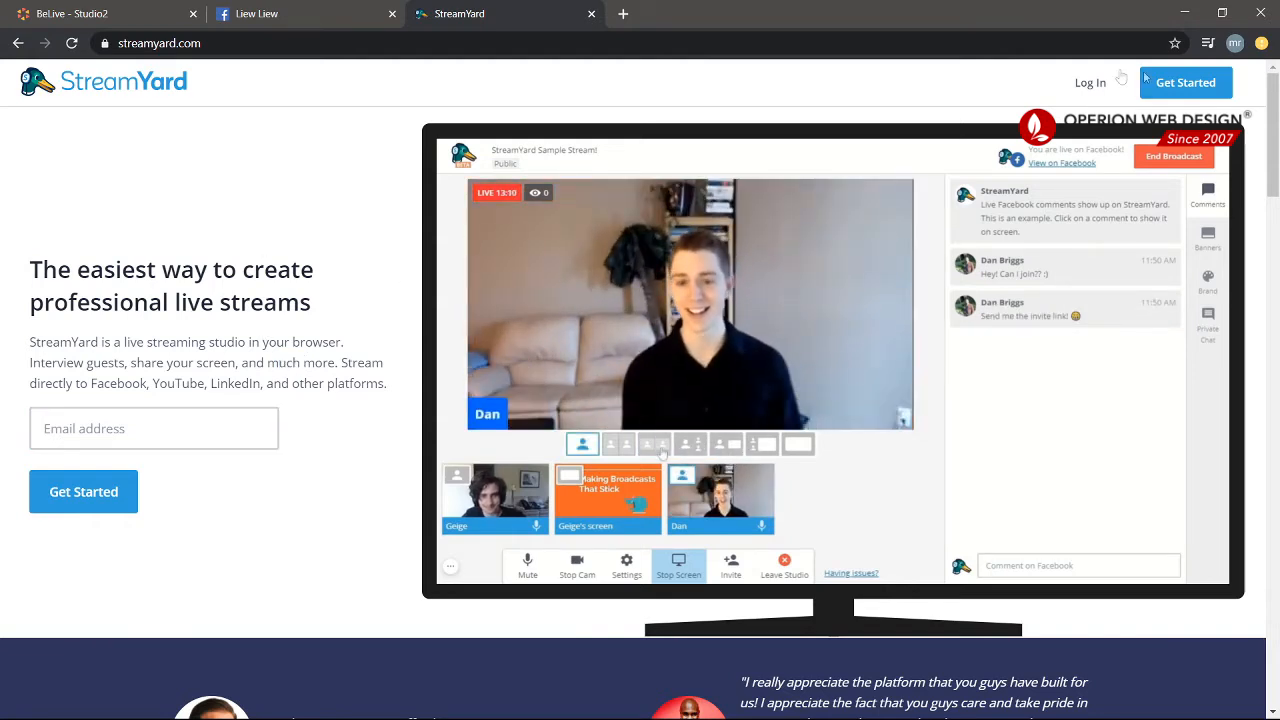
Open the StreamYard account creation page from the homepage.
click(1188, 87)
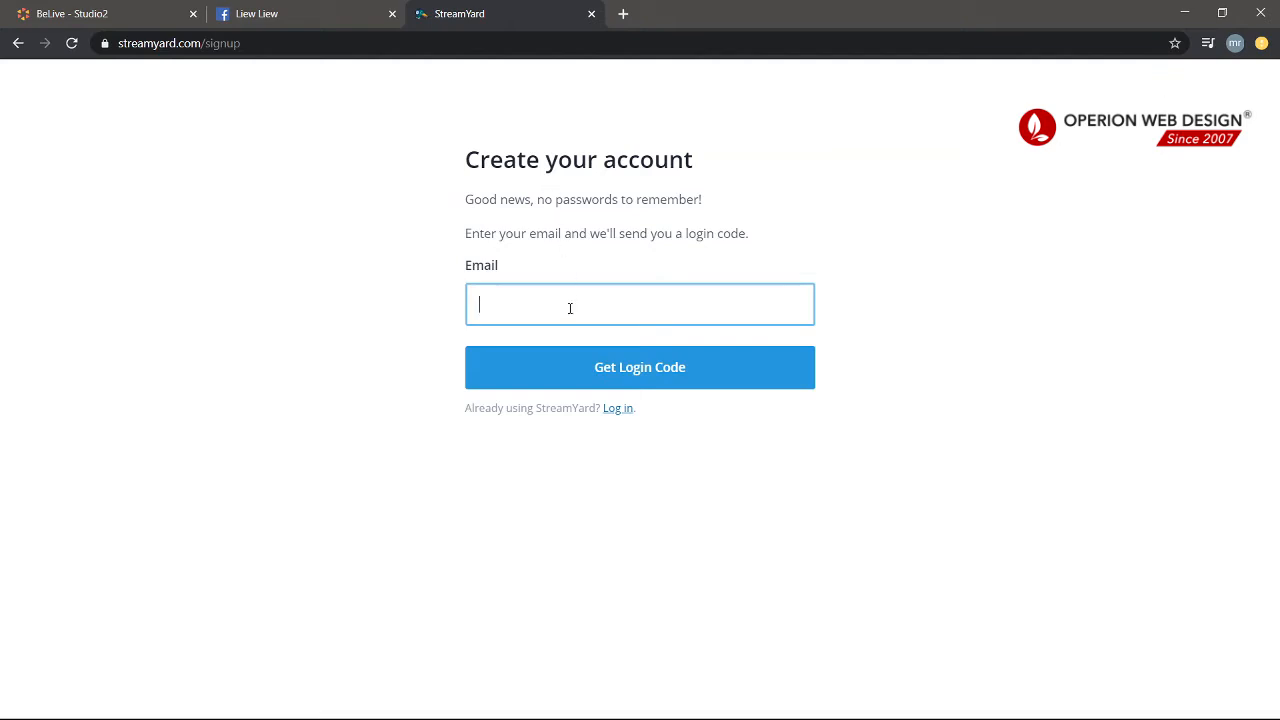
drag(484, 266, 453, 284)
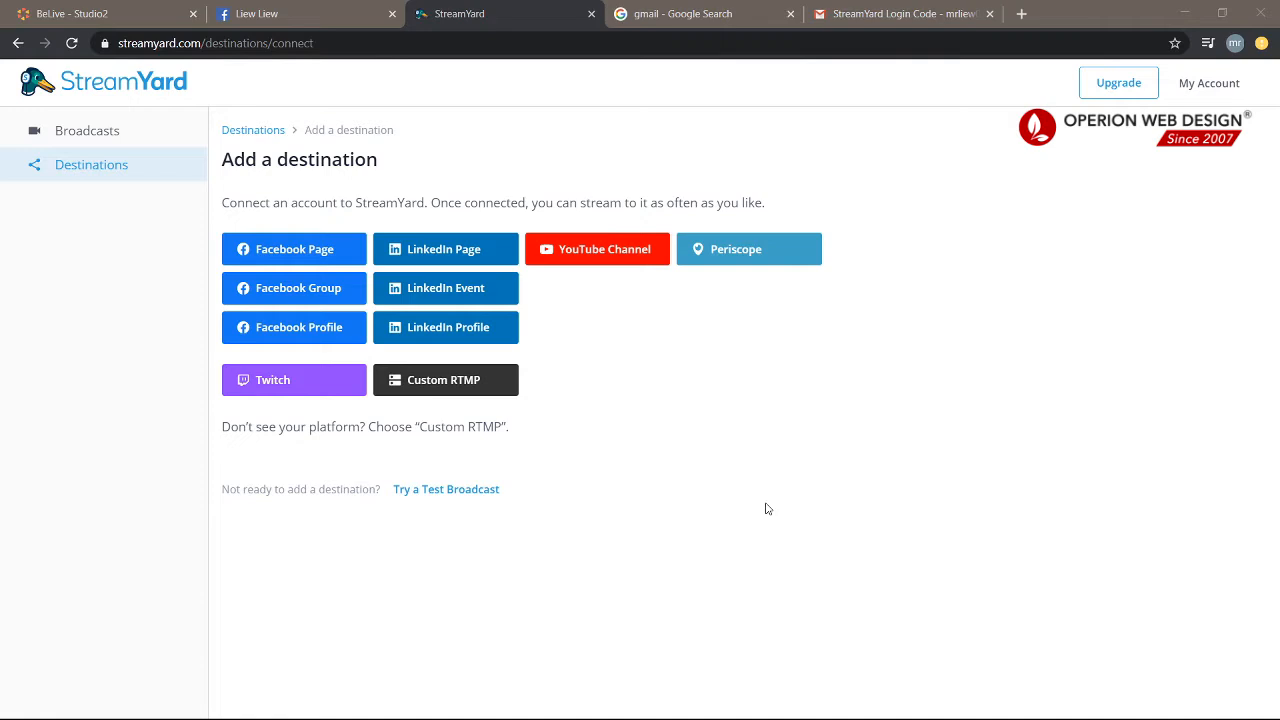
Connect the Facebook profile as a streaming destination, authorizing StreamYard on Facebook and choosing the profile offered.
click(767, 509)
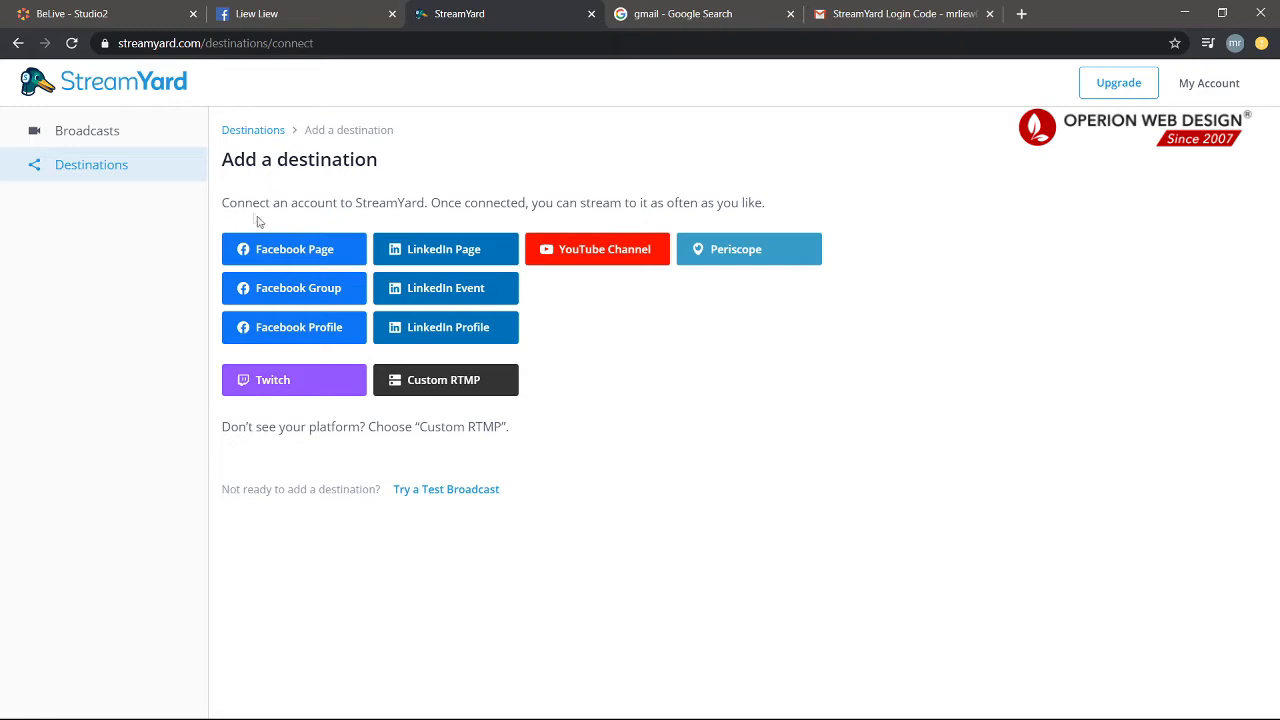
drag(231, 204, 271, 206)
click(303, 212)
click(284, 257)
click(281, 253)
click(290, 292)
click(270, 314)
click(315, 335)
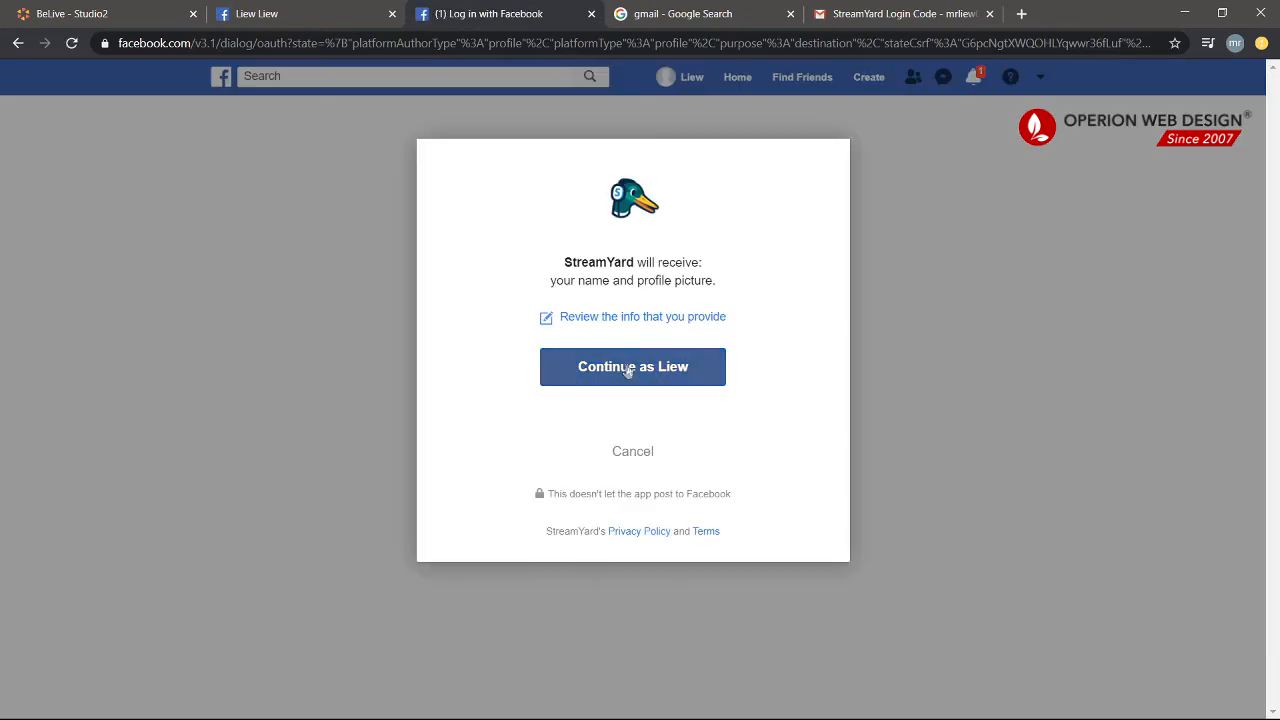
click(628, 370)
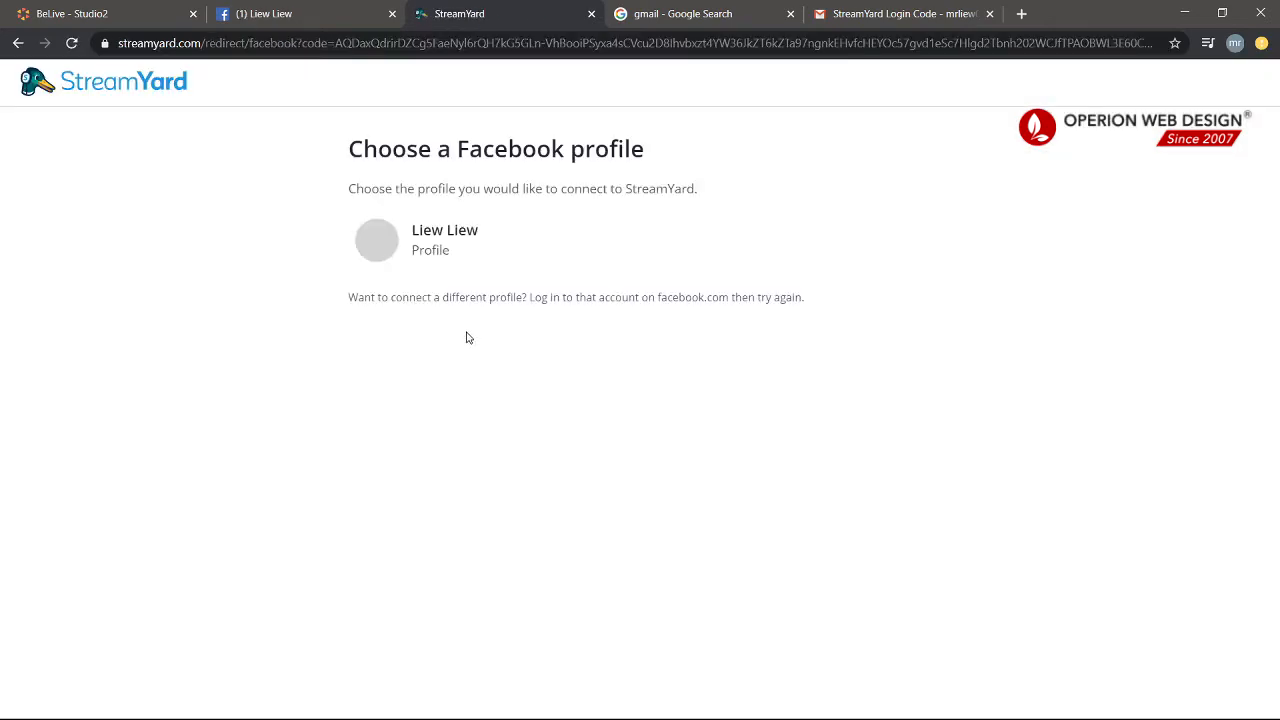
click(452, 250)
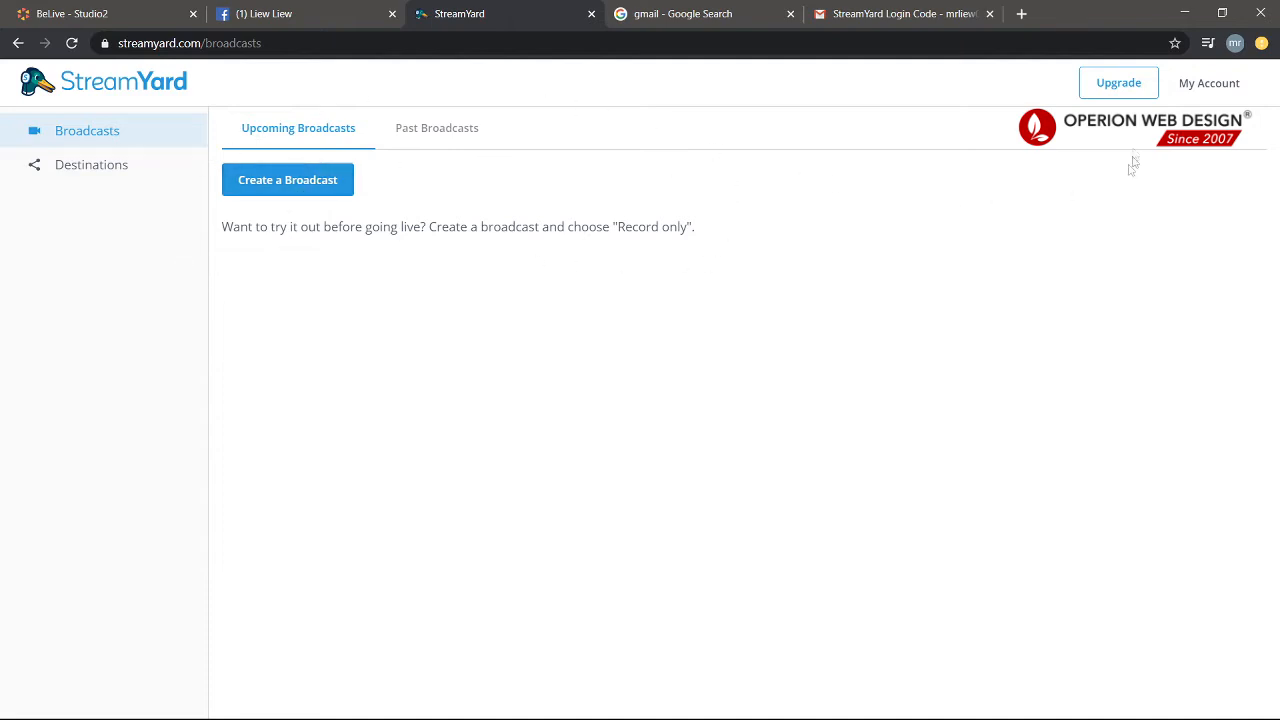
Open the upgrade plans page and compare the features and prices of the Free, Basic and Professional plans.
click(1117, 85)
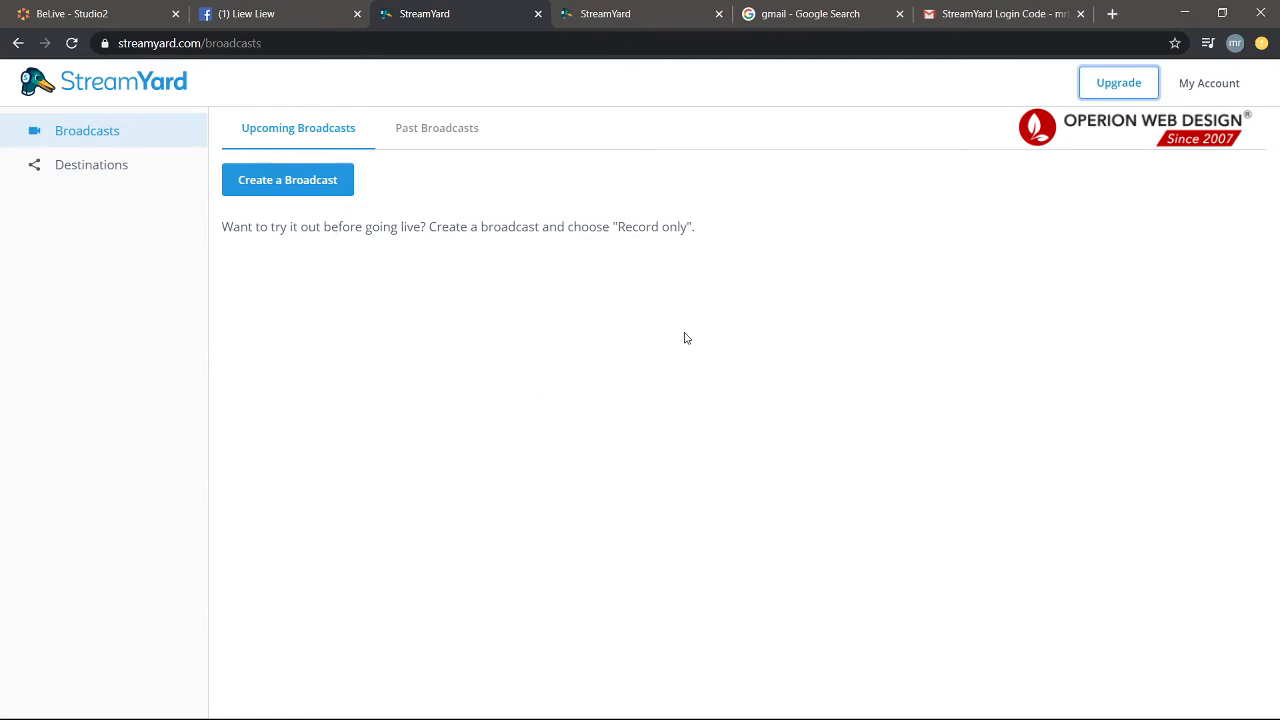
click(650, 20)
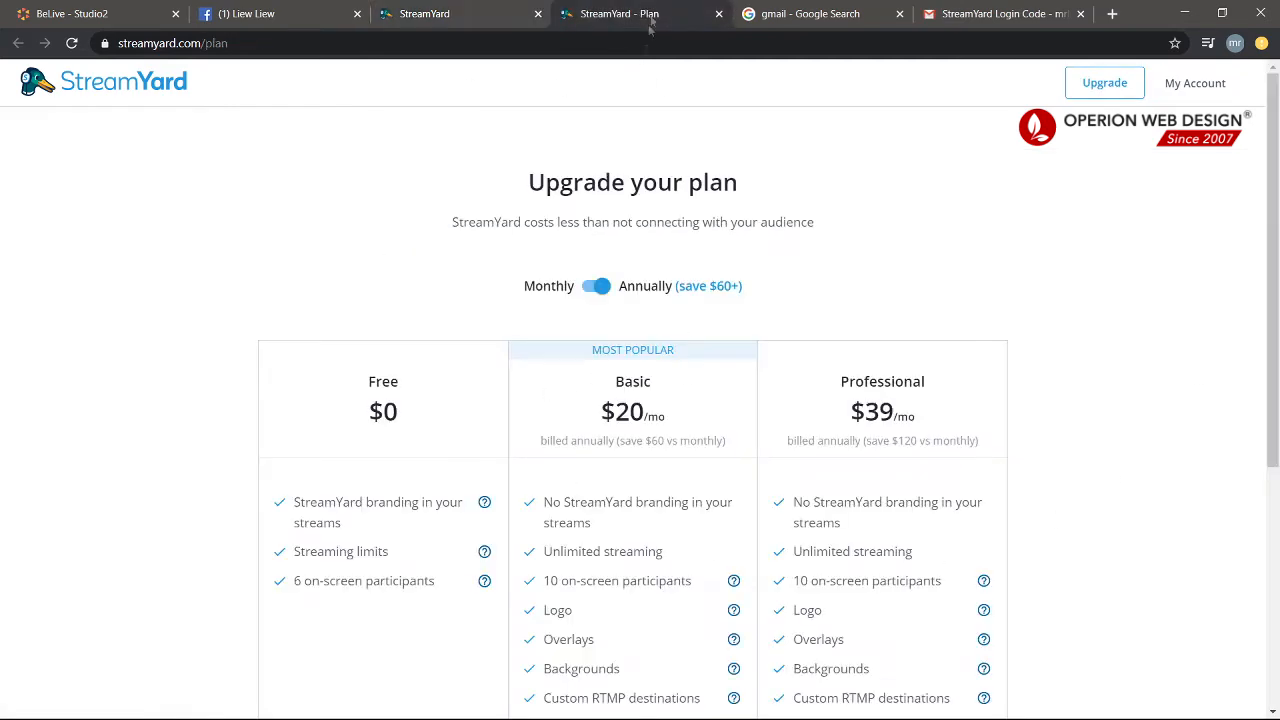
scroll(722, 318, down, 2)
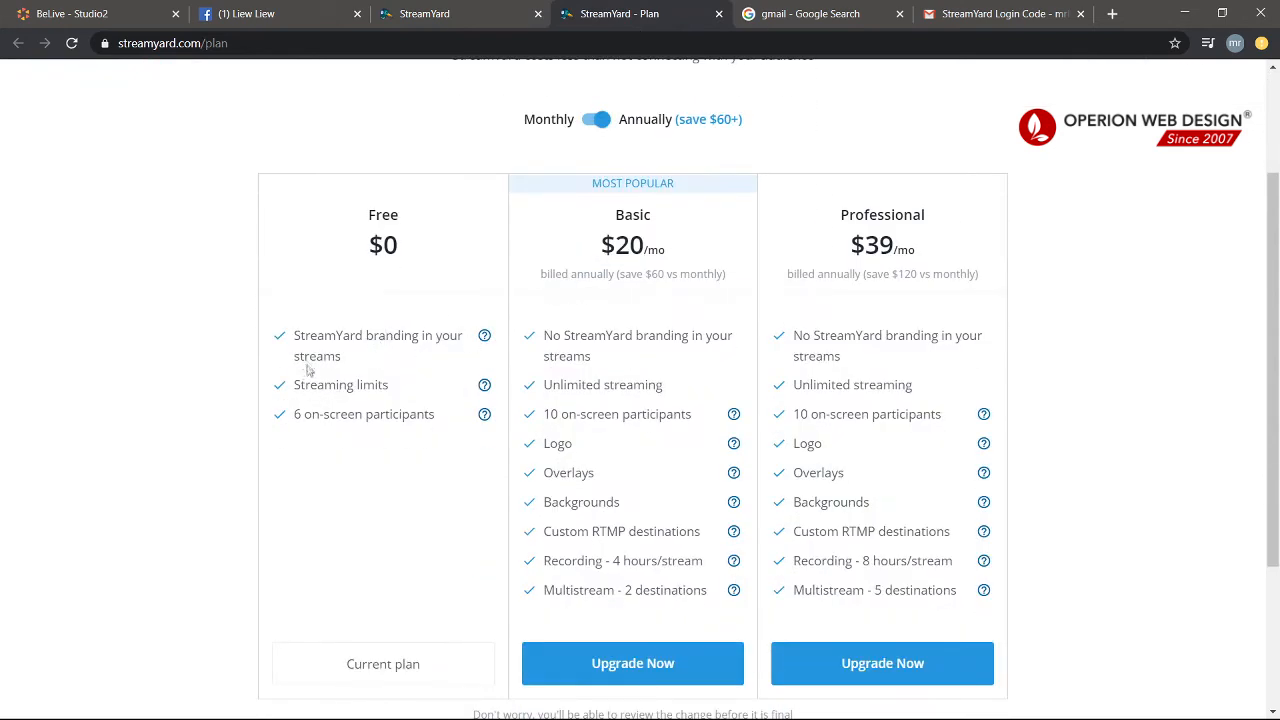
double_click(632, 214)
drag(833, 210, 960, 234)
click(877, 366)
scroll(700, 354, down, 2)
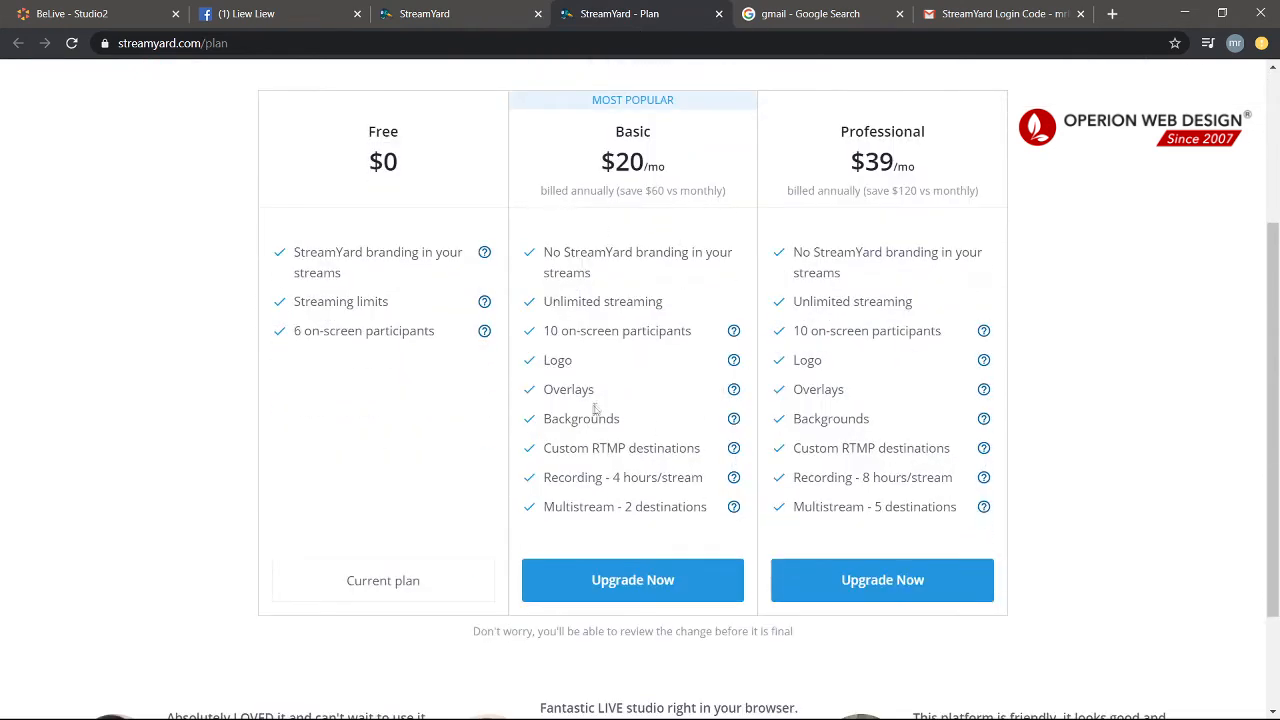
scroll(610, 453, up, 1)
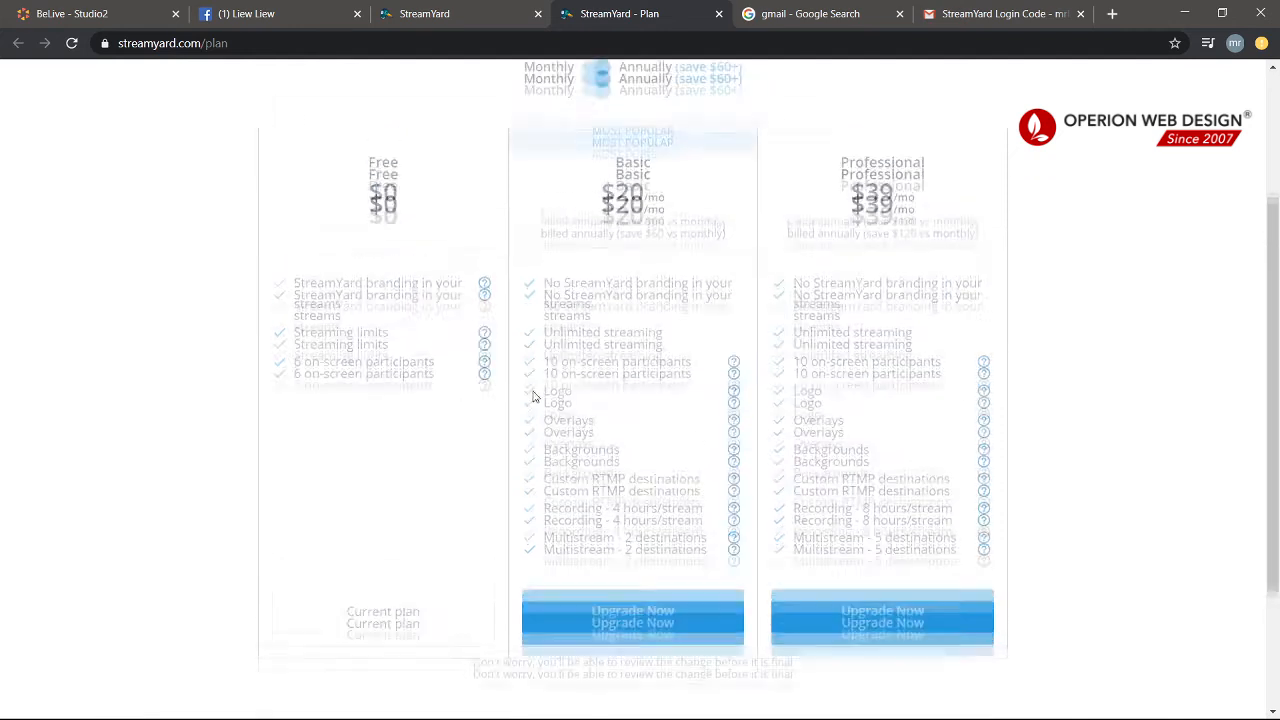
scroll(600, 400, up, 1)
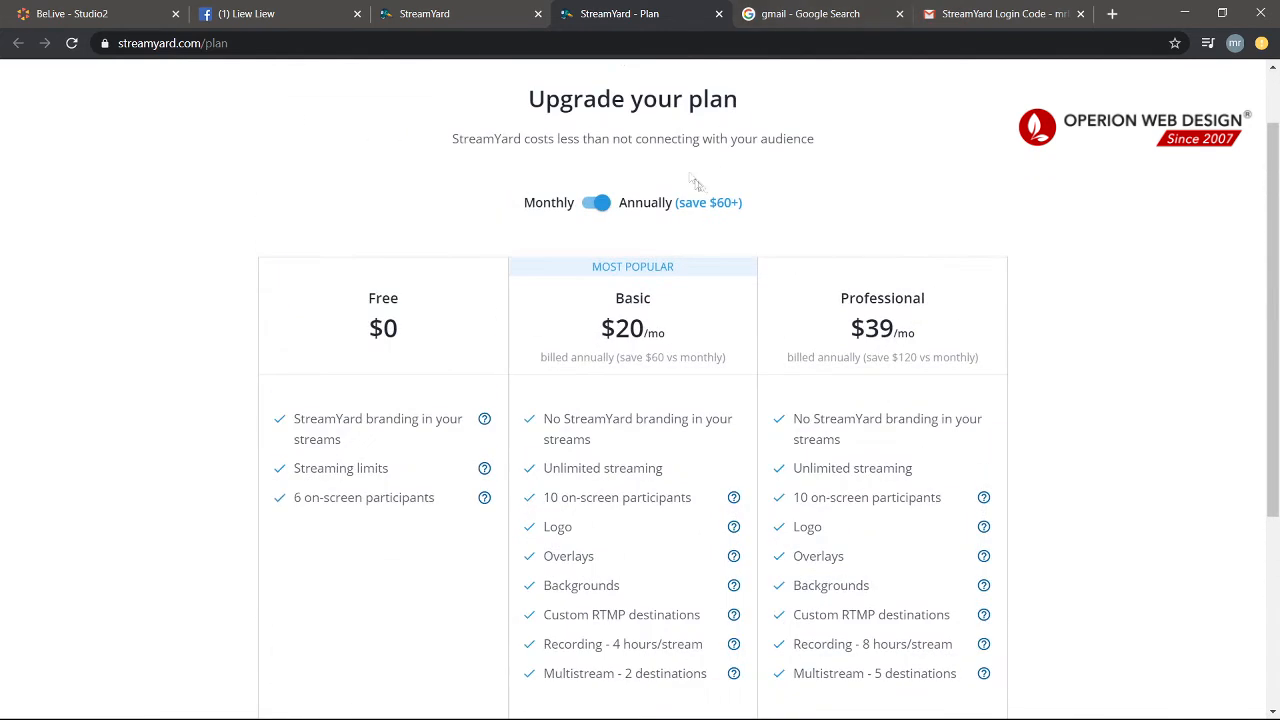
Return to the broadcasts page and create a broadcast to the connected Facebook profile with the title "hello".
click(491, 26)
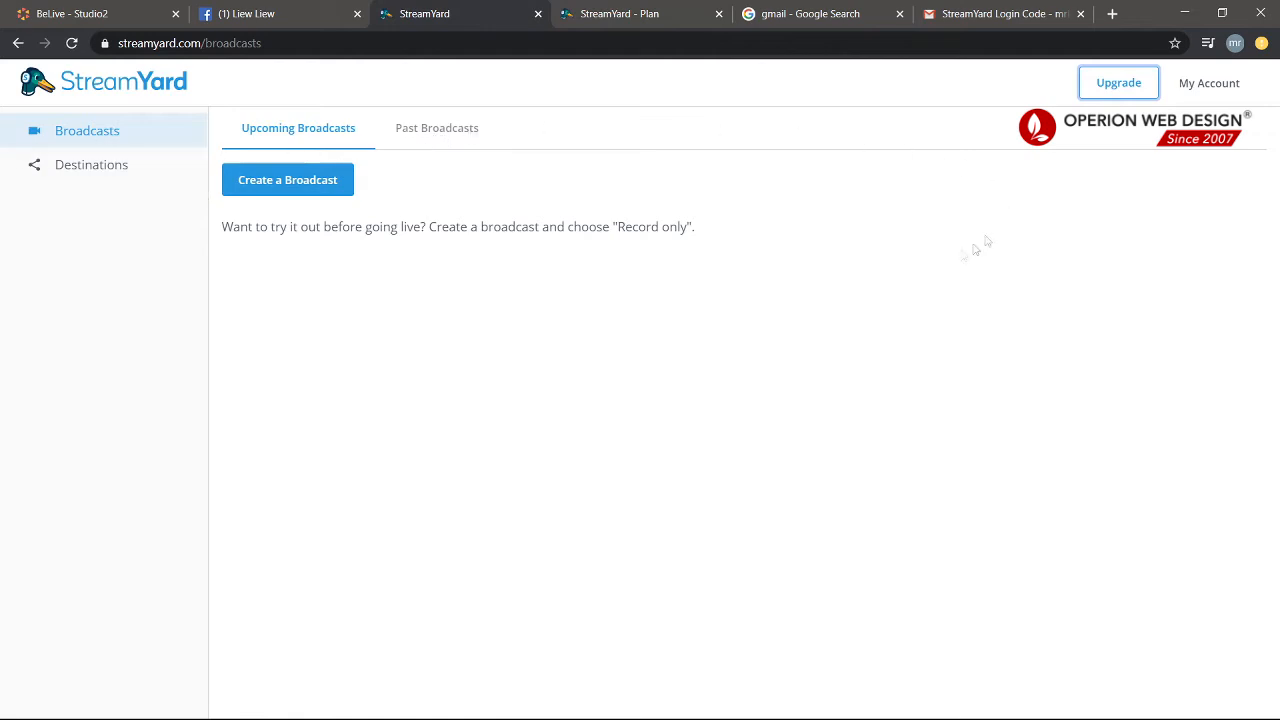
click(309, 190)
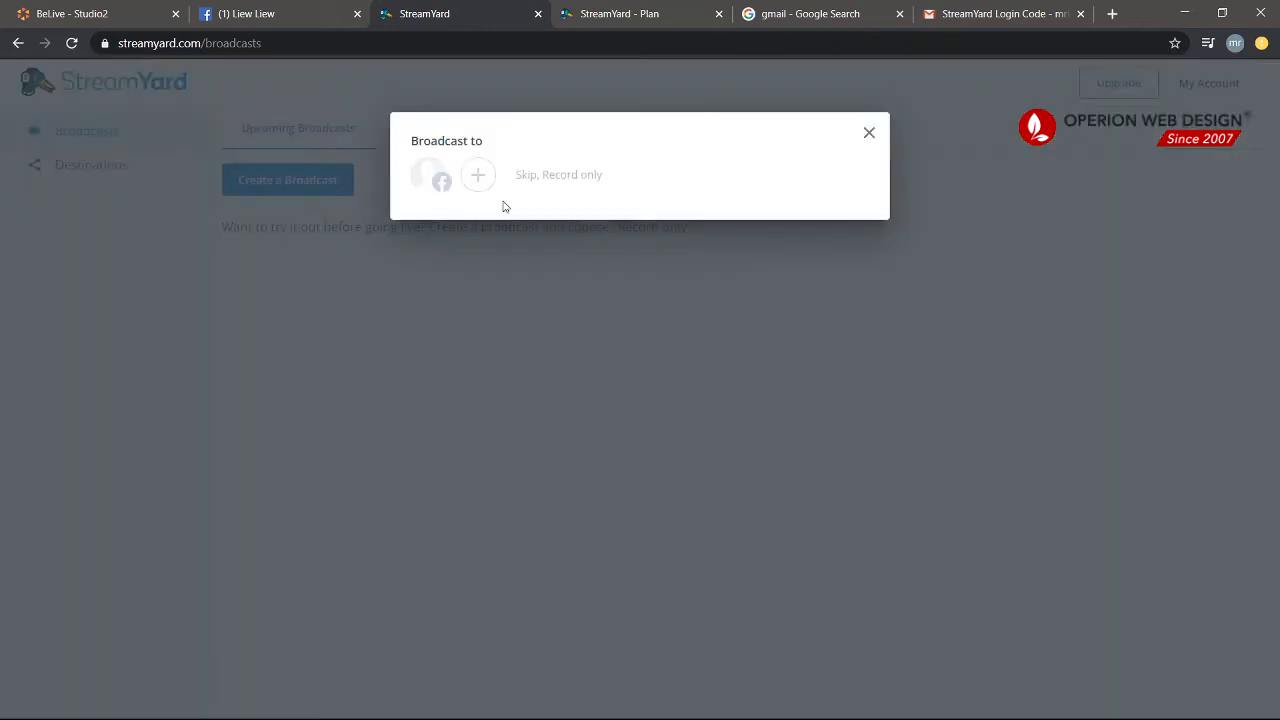
click(430, 182)
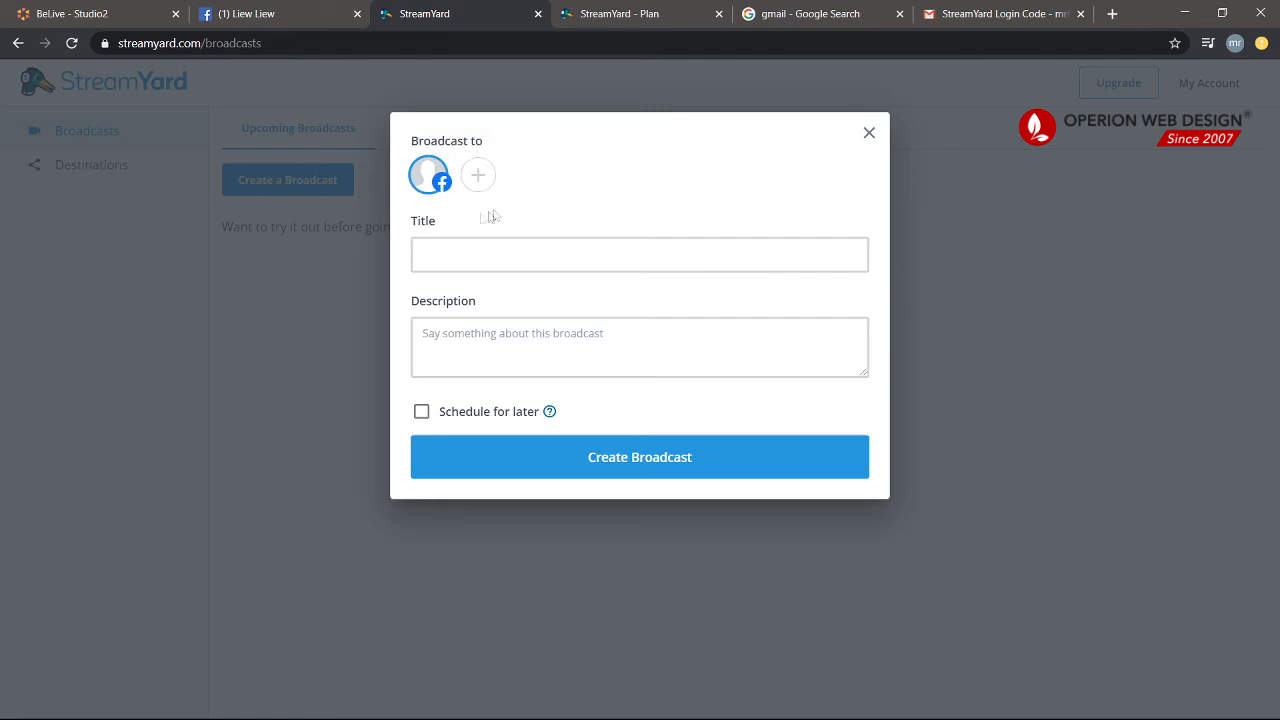
click(465, 263)
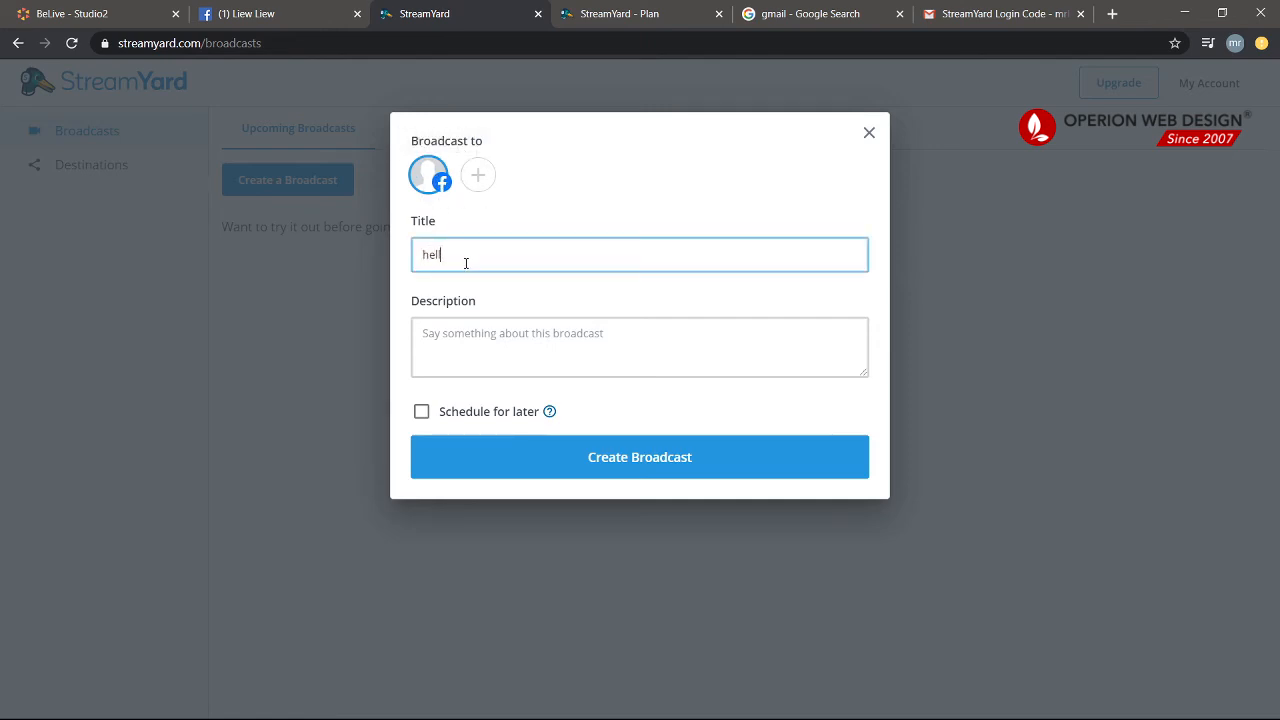
click(478, 357)
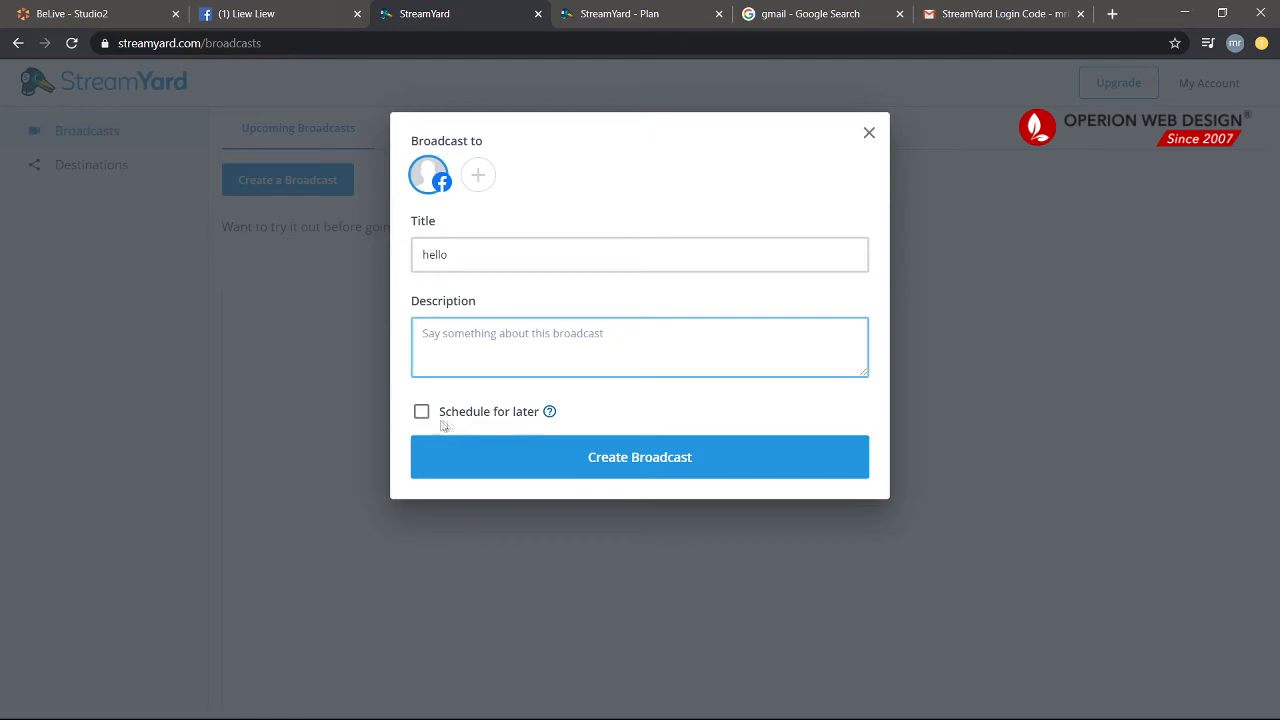
click(632, 467)
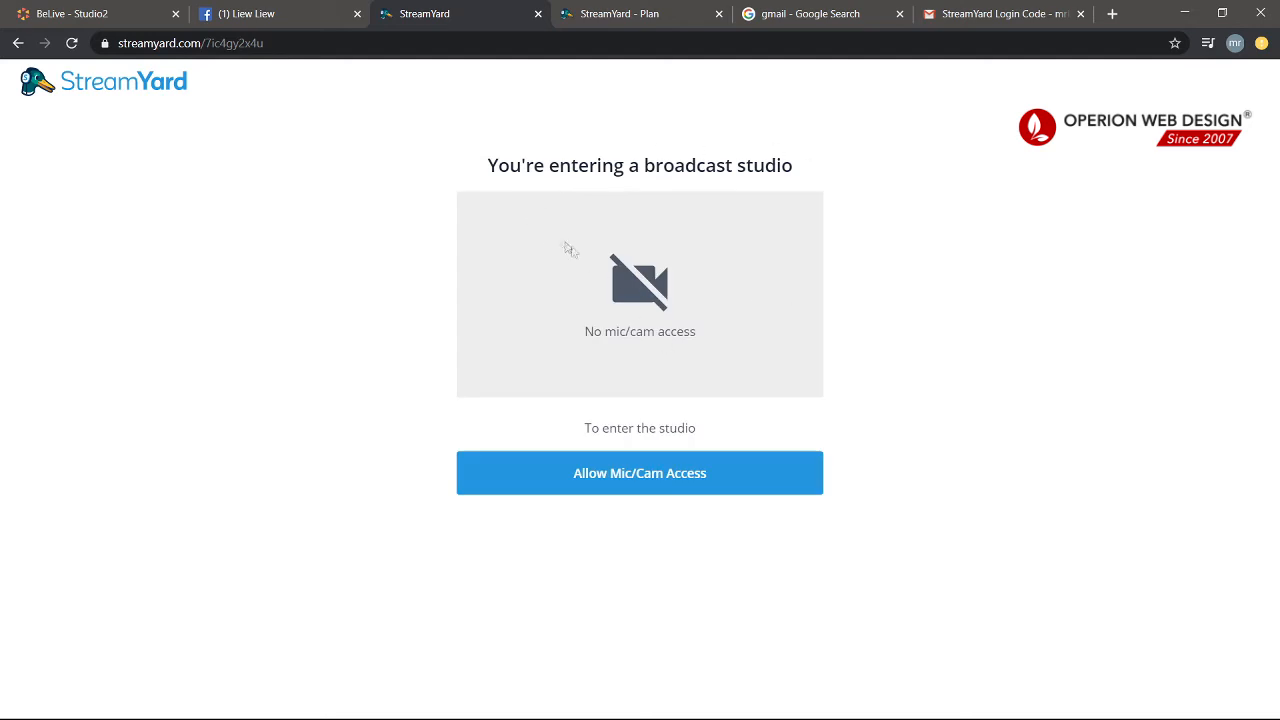
Allow microphone and camera access for the broadcast studio and enter the host's display name.
click(645, 472)
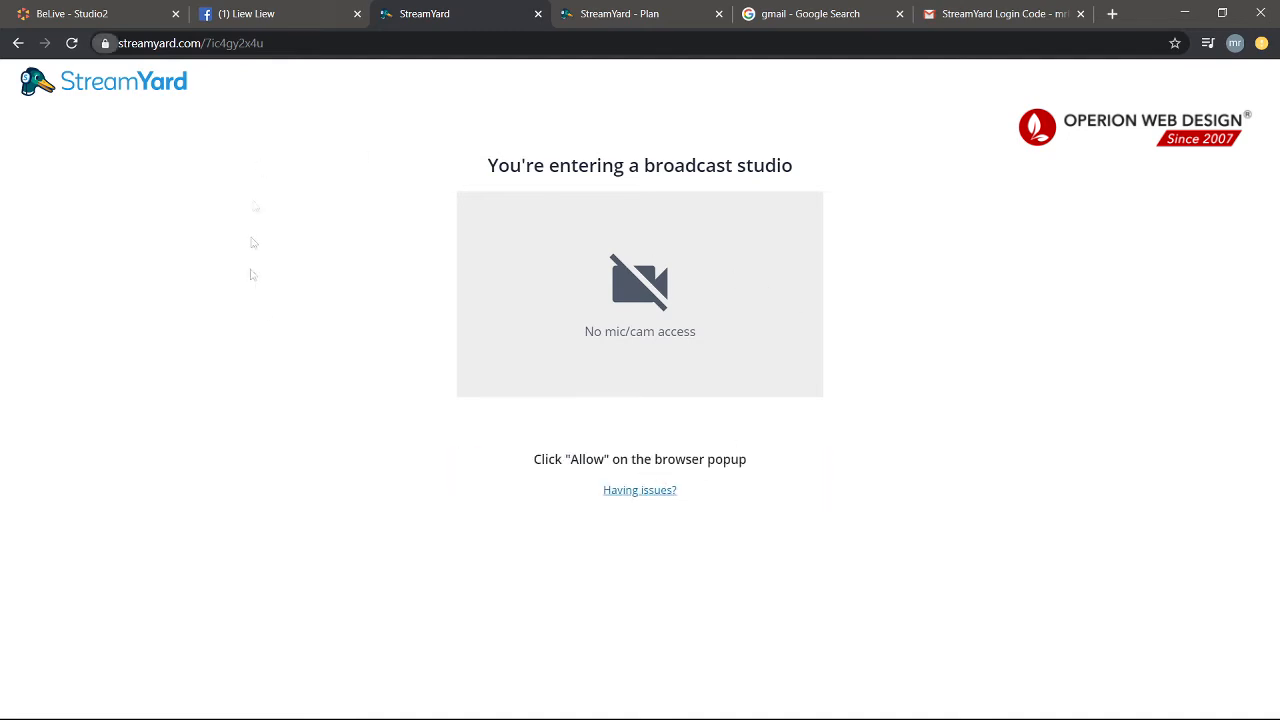
click(205, 108)
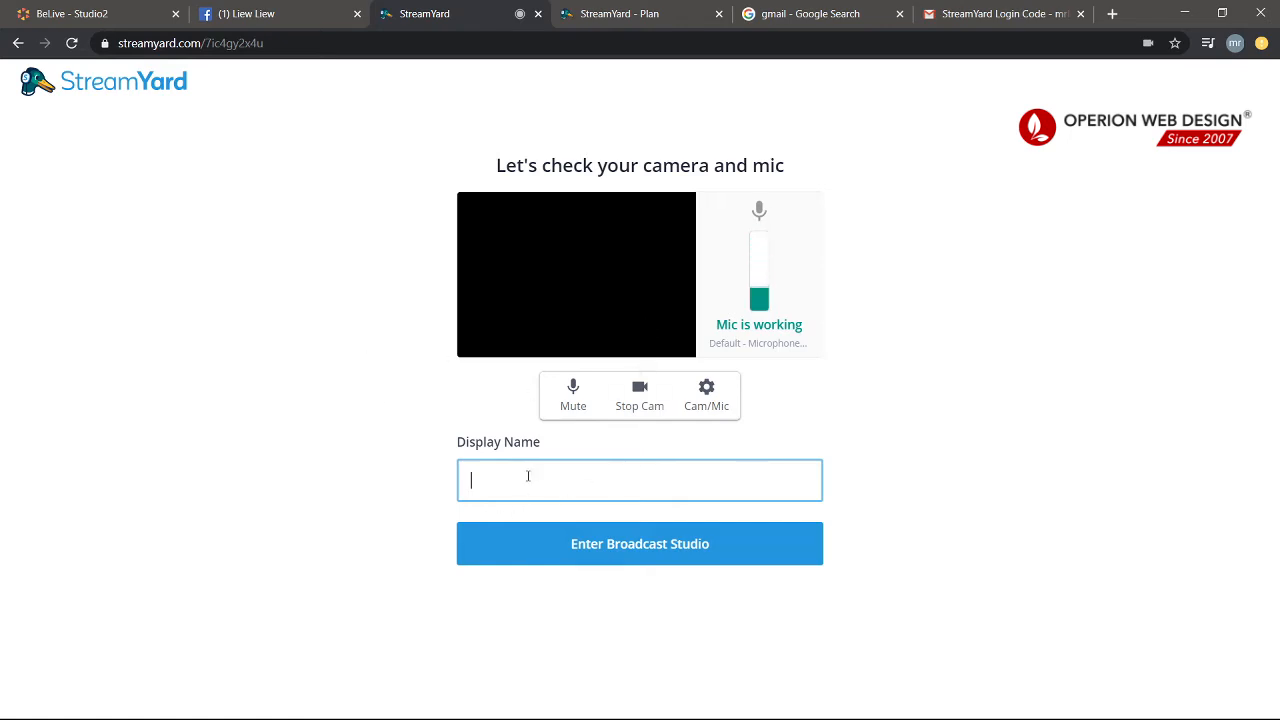
text(liew)
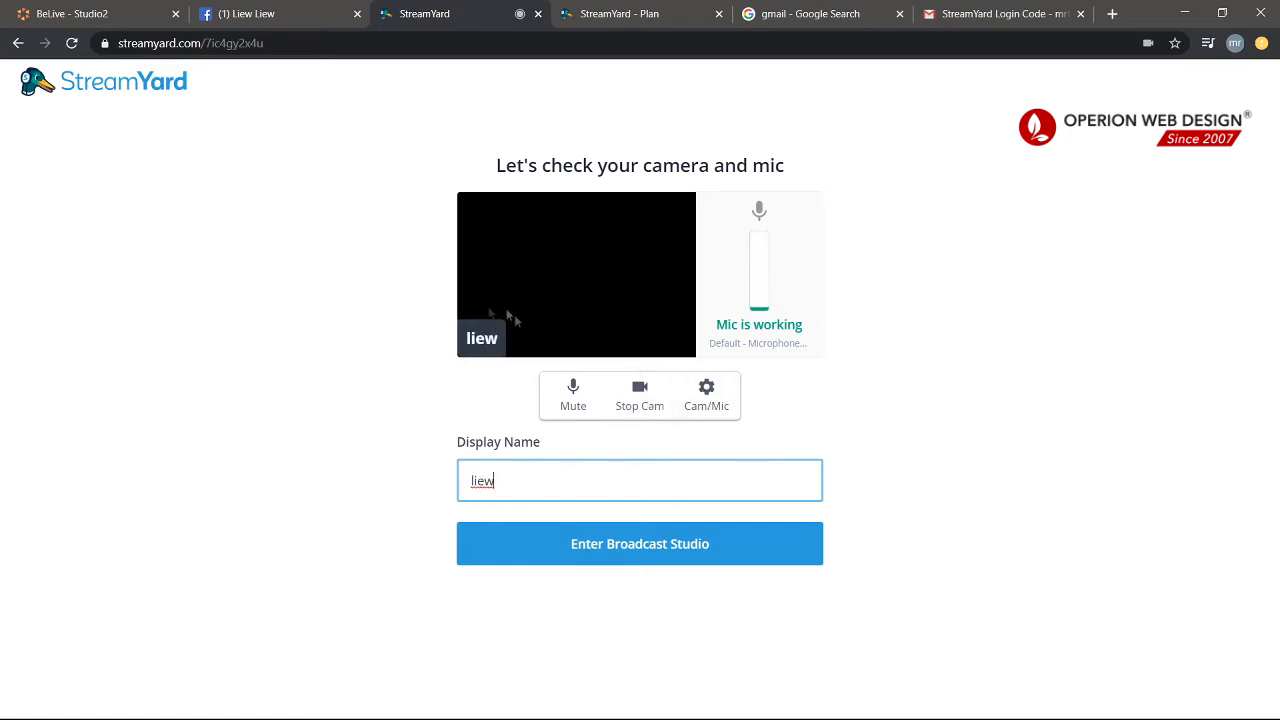
Mute and unmute the microphone as a test, and turn the camera off.
click(582, 402)
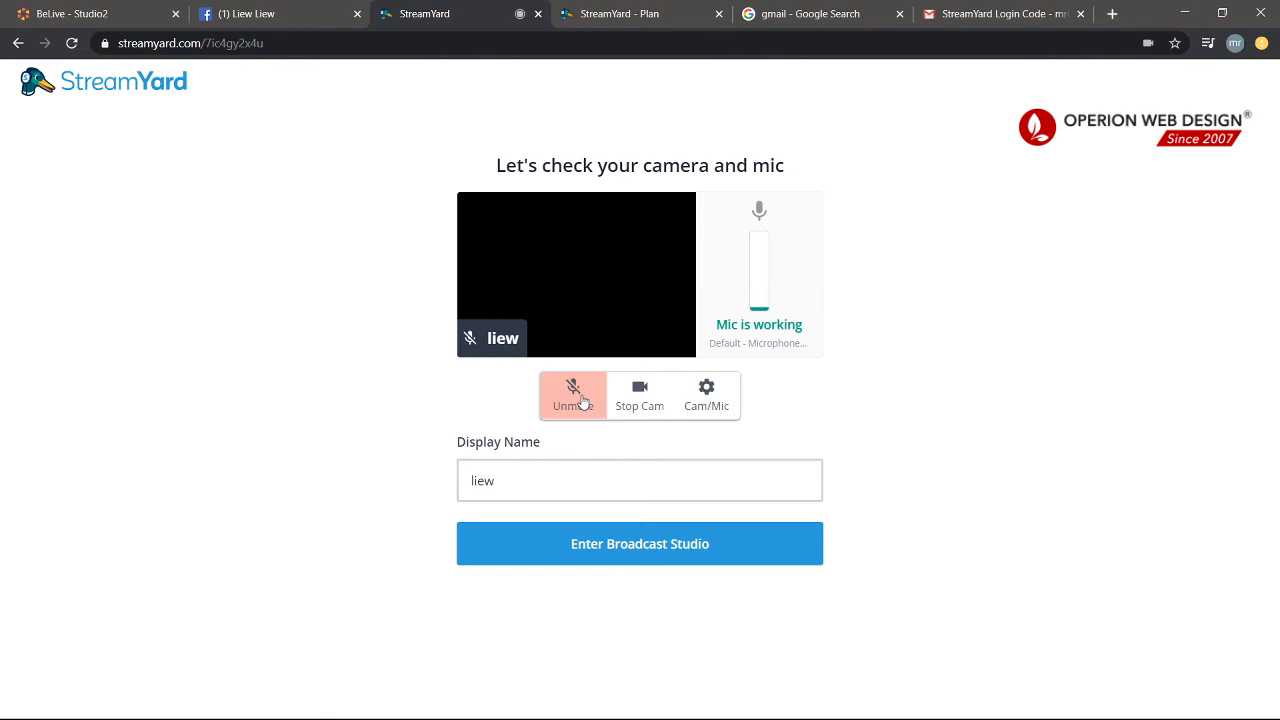
click(578, 404)
click(646, 404)
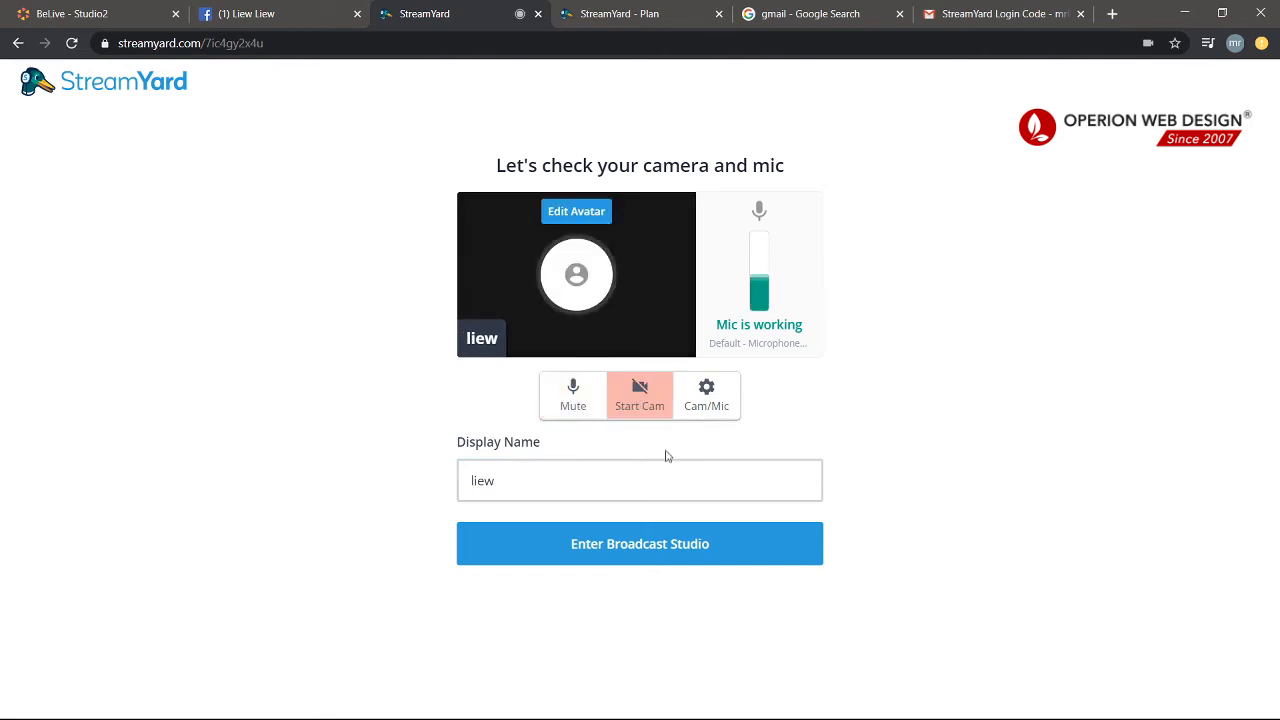
Examine the camera, green screen and audio settings, and close them without changes.
click(707, 392)
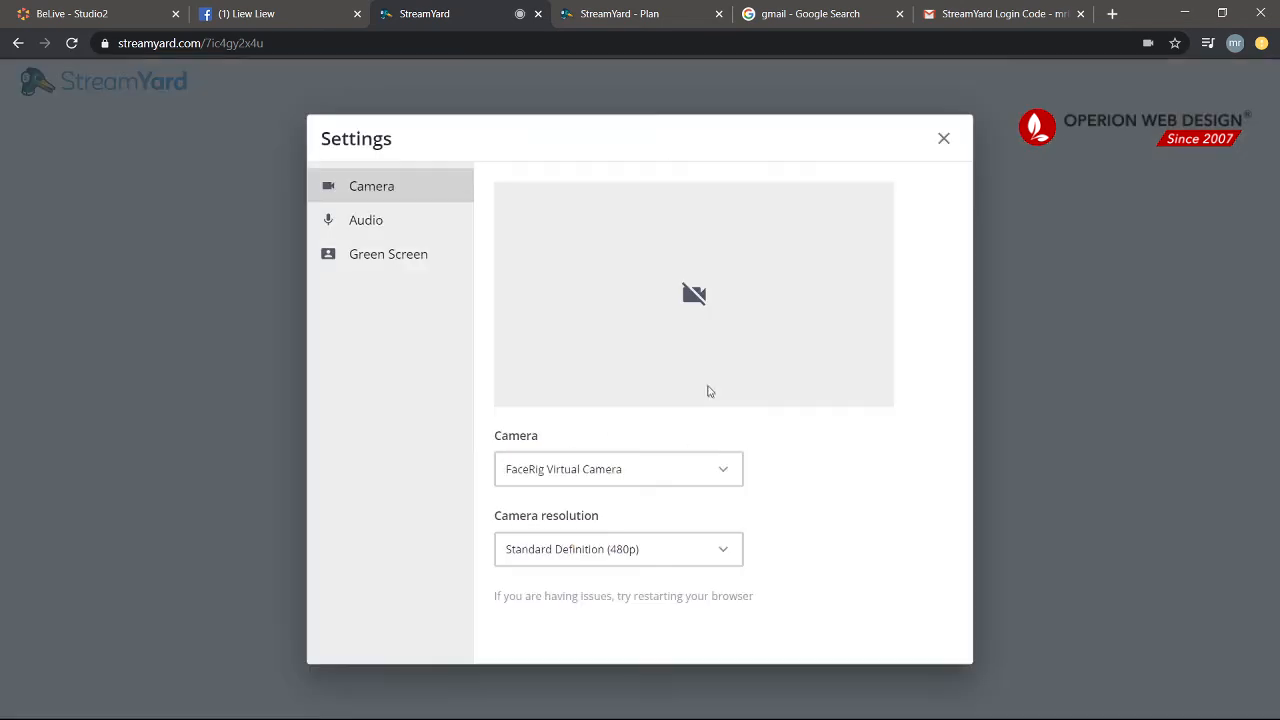
click(423, 256)
click(390, 222)
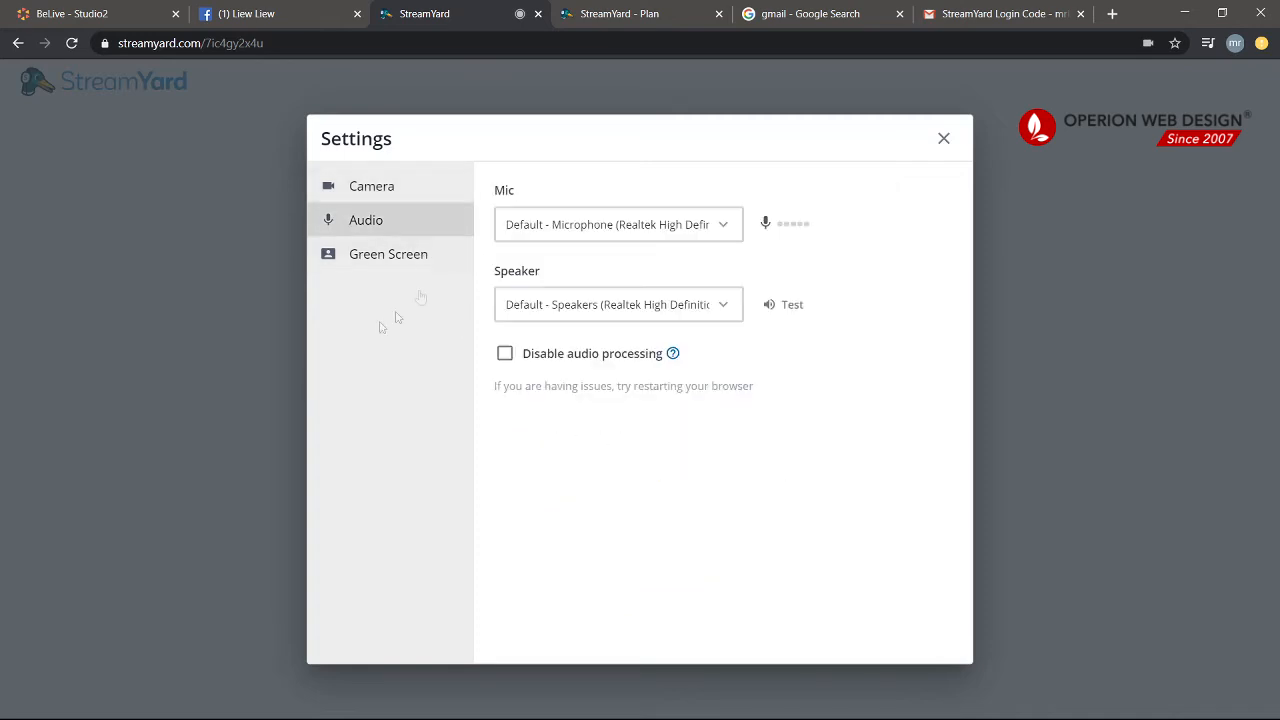
click(426, 190)
click(948, 148)
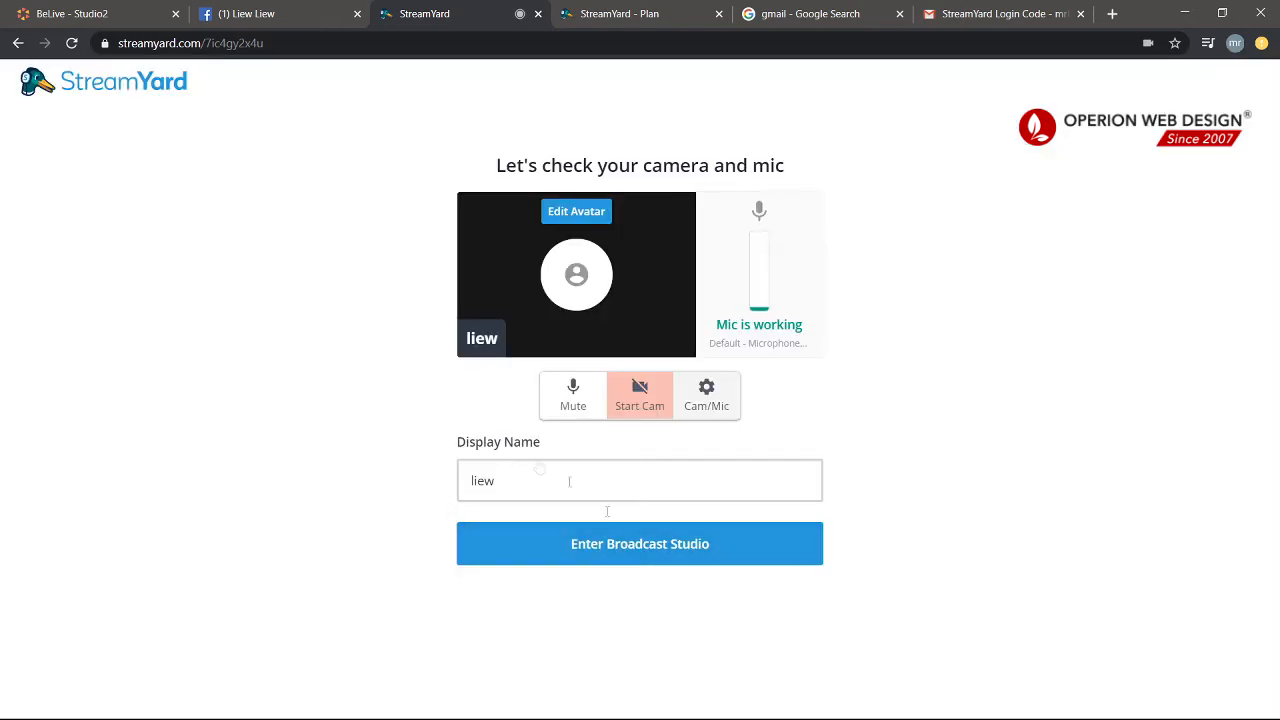
Enter the broadcast studio and try several stream layouts, finishing on the single-person layout.
click(677, 557)
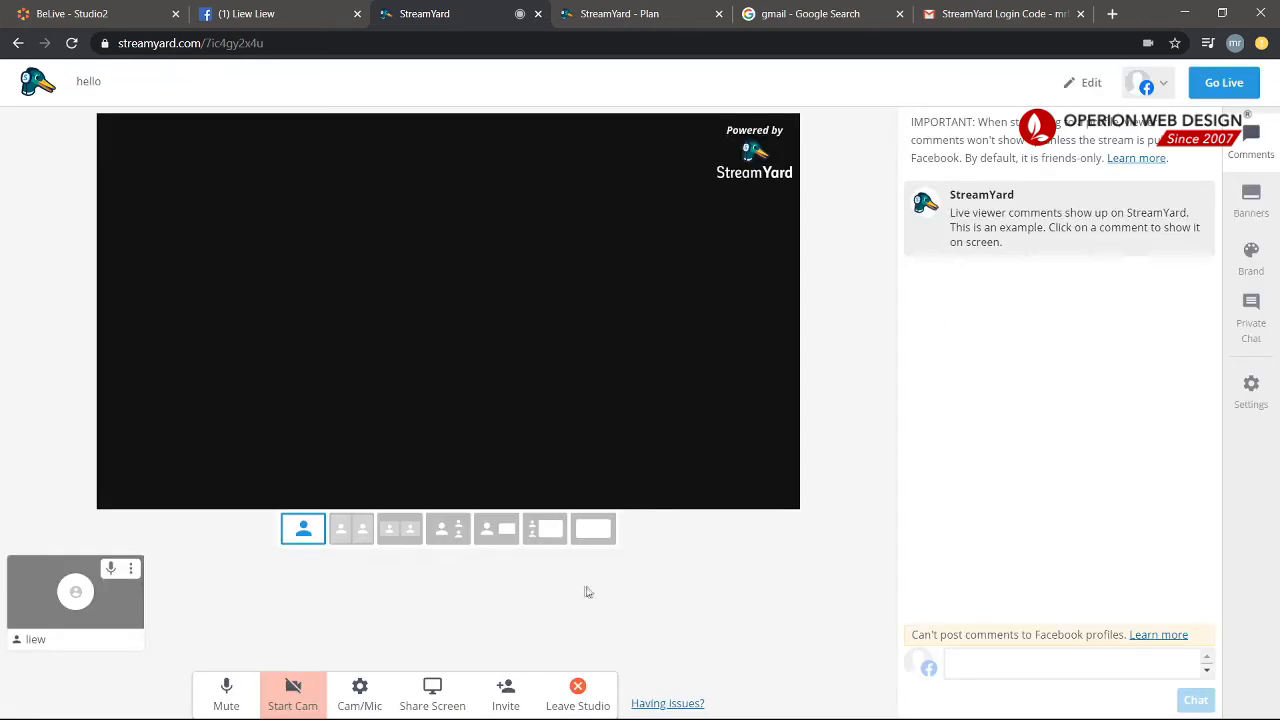
click(400, 536)
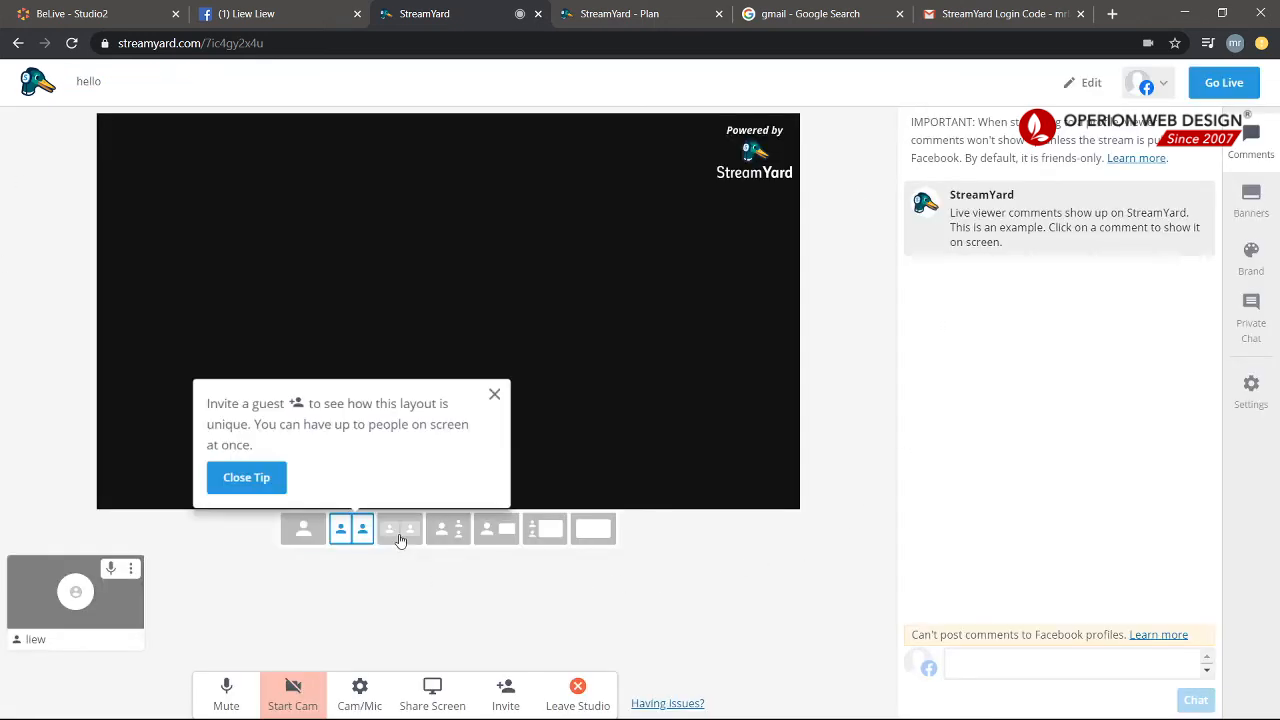
click(450, 540)
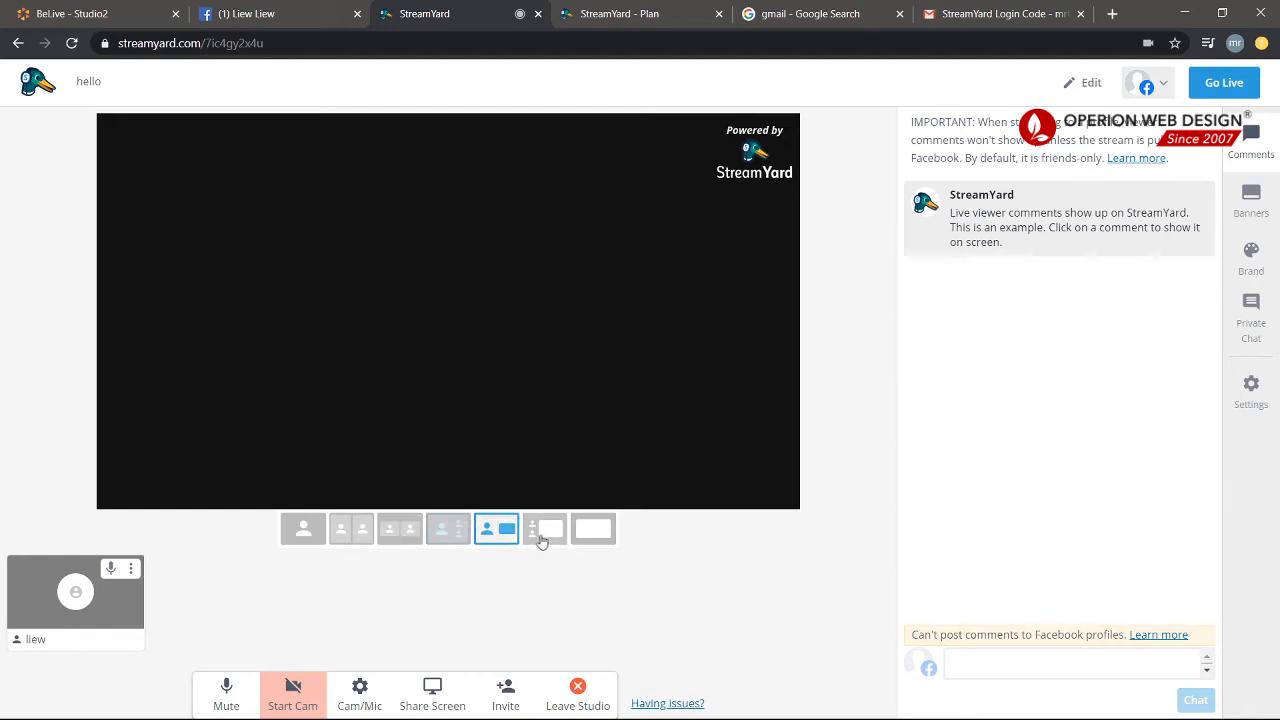
click(545, 538)
click(341, 537)
click(290, 540)
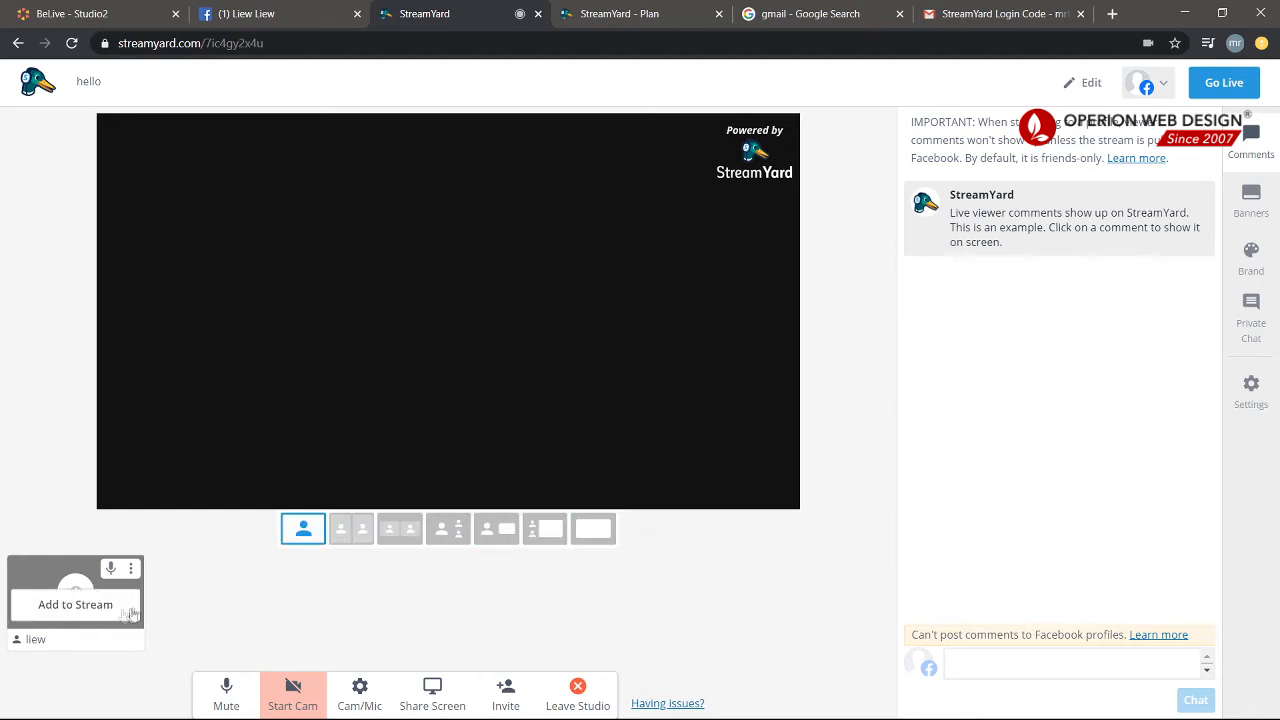
Add the host to the stream and cycle through the layouts, ending on the one with small participants beside a large screen.
click(87, 610)
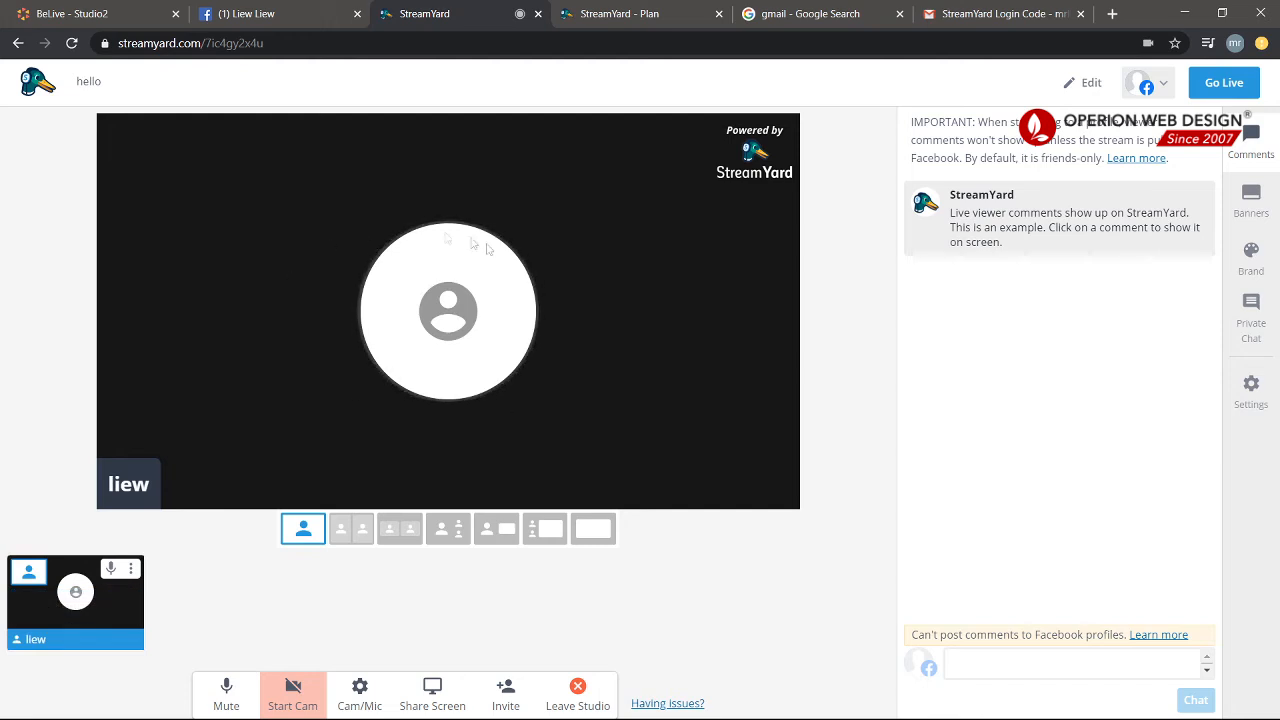
click(351, 530)
click(400, 530)
click(449, 530)
click(497, 530)
click(545, 530)
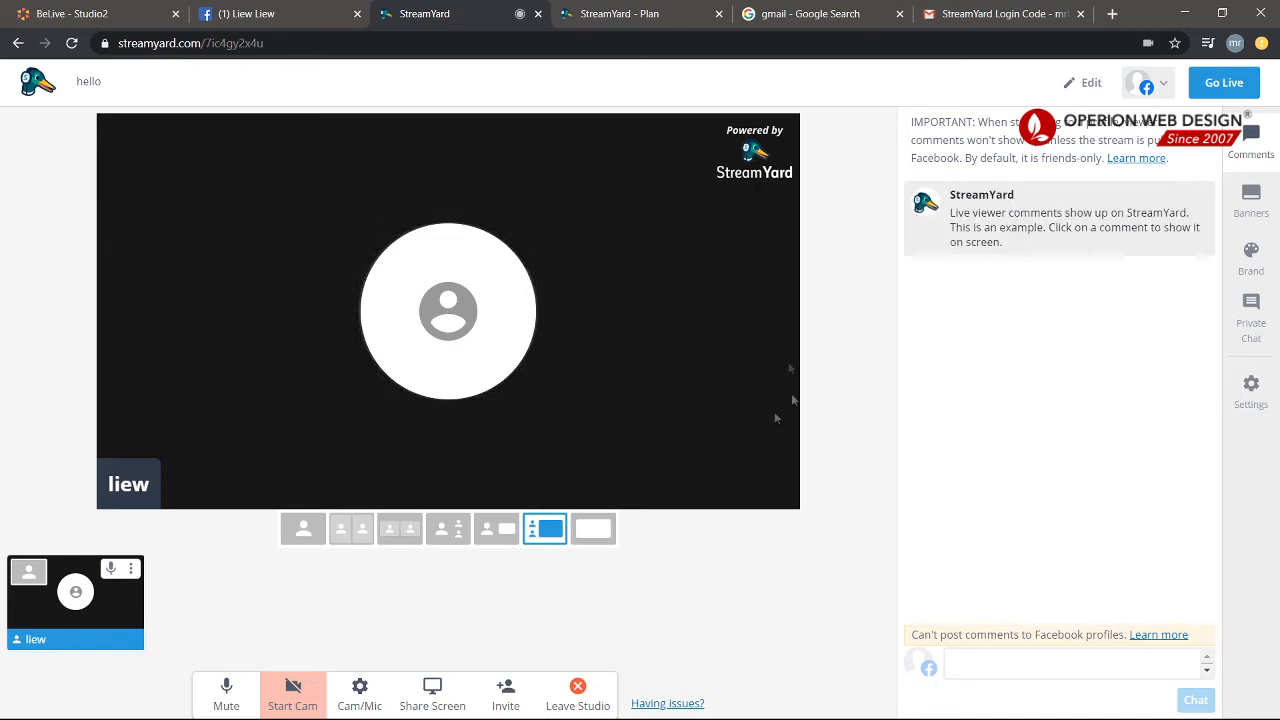
Look over the broadcast's edit details and its streaming destination list, and close both without changes.
click(1072, 86)
click(487, 352)
click(866, 136)
click(1168, 84)
click(1172, 84)
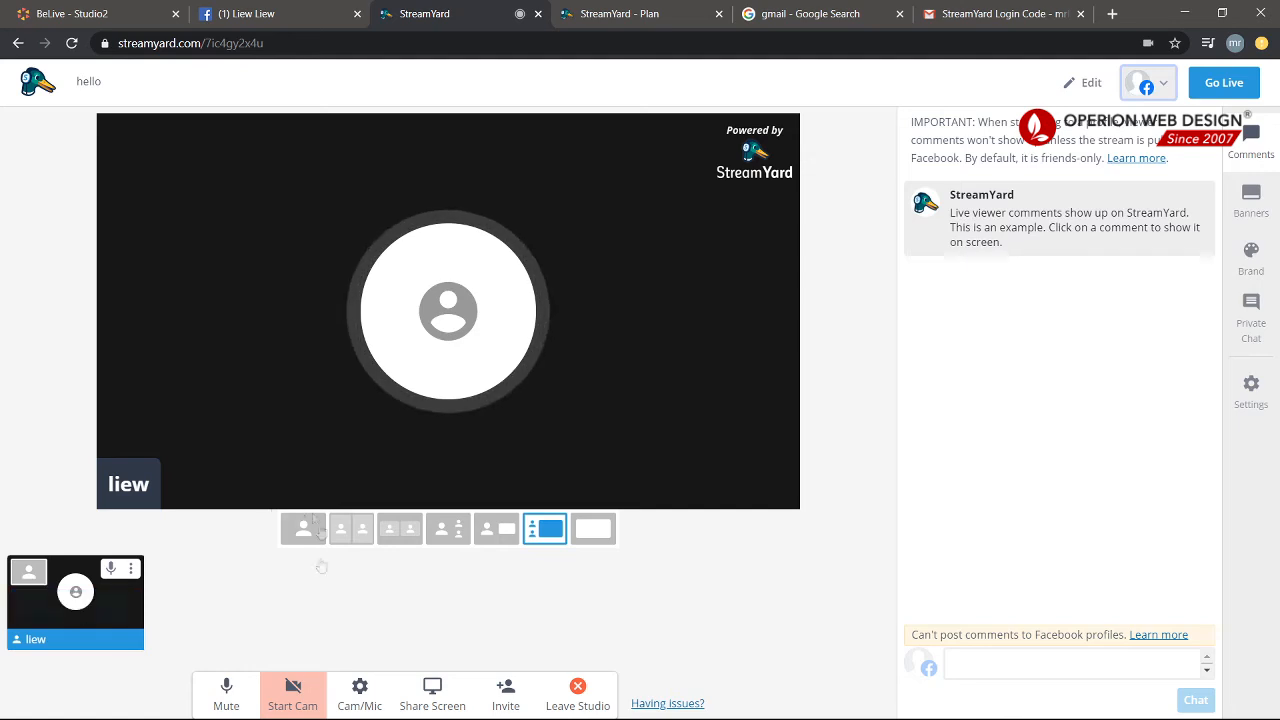
Mute and unmute the microphone, and dismiss the screen sharing tips without sharing a screen.
click(229, 686)
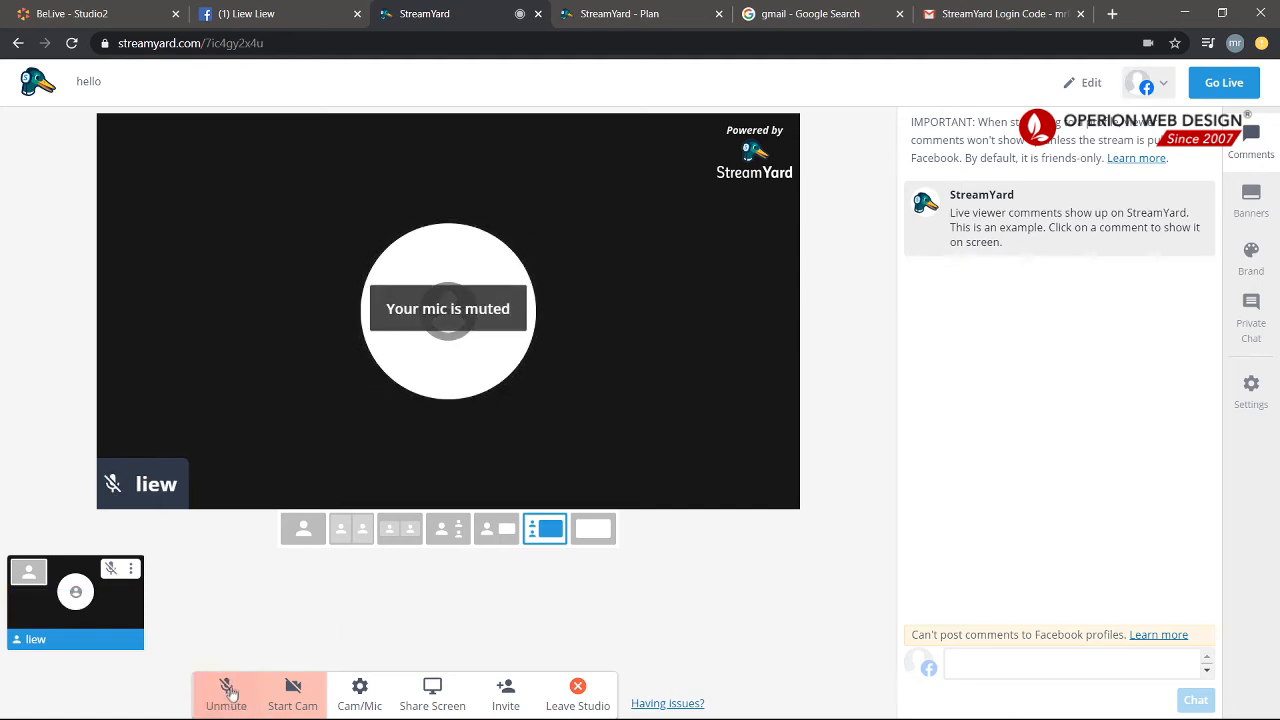
click(228, 690)
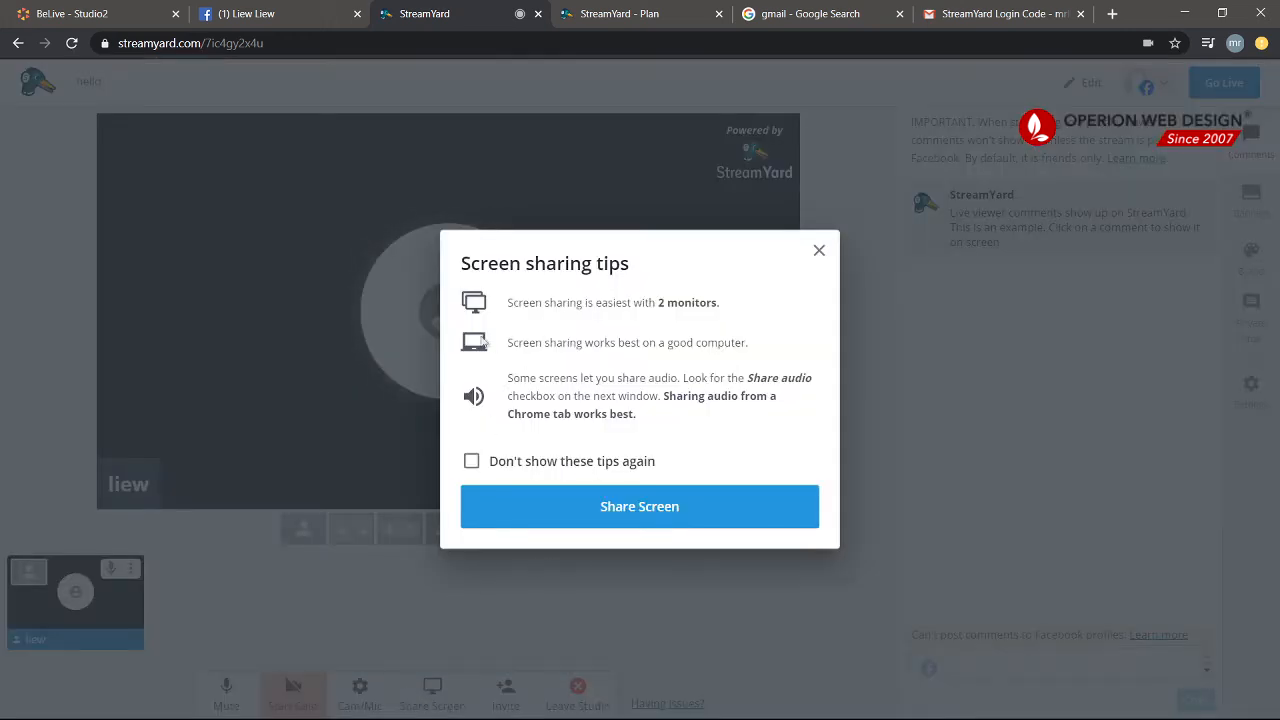
click(820, 251)
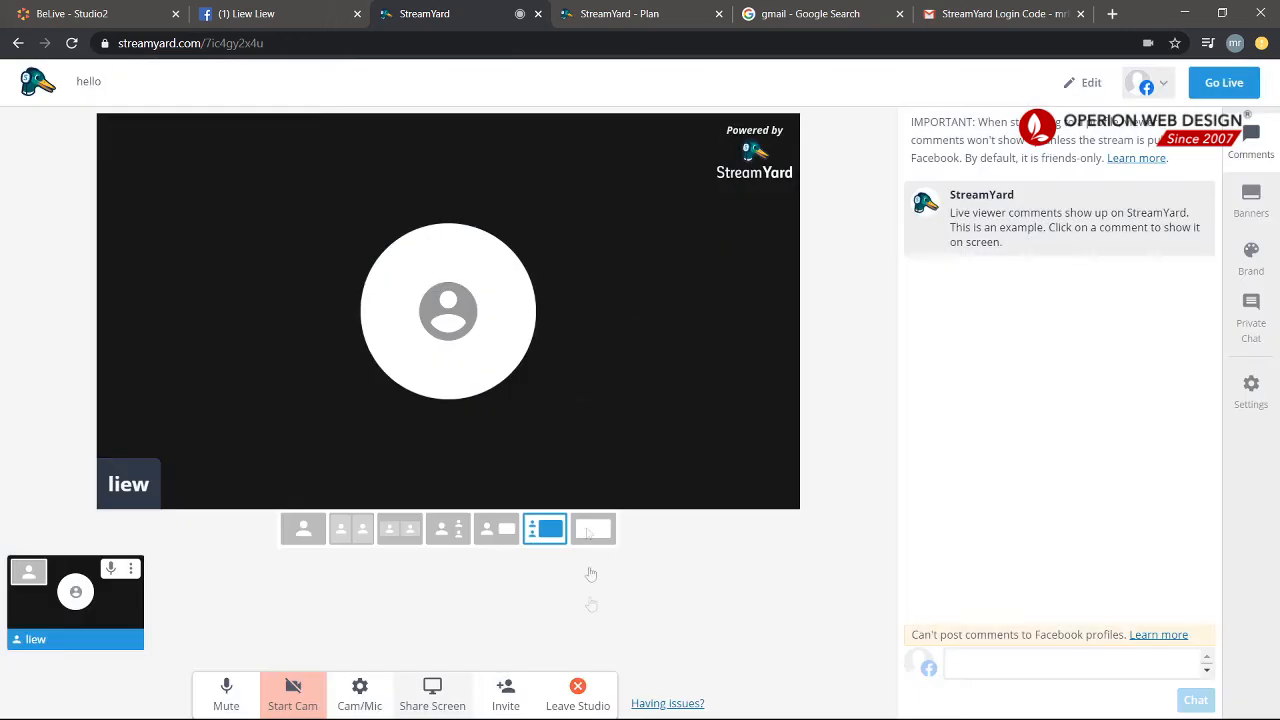
Examine the guest invitation options, highlight the studio's invite link, and close the invitation.
click(505, 692)
drag(705, 405, 483, 405)
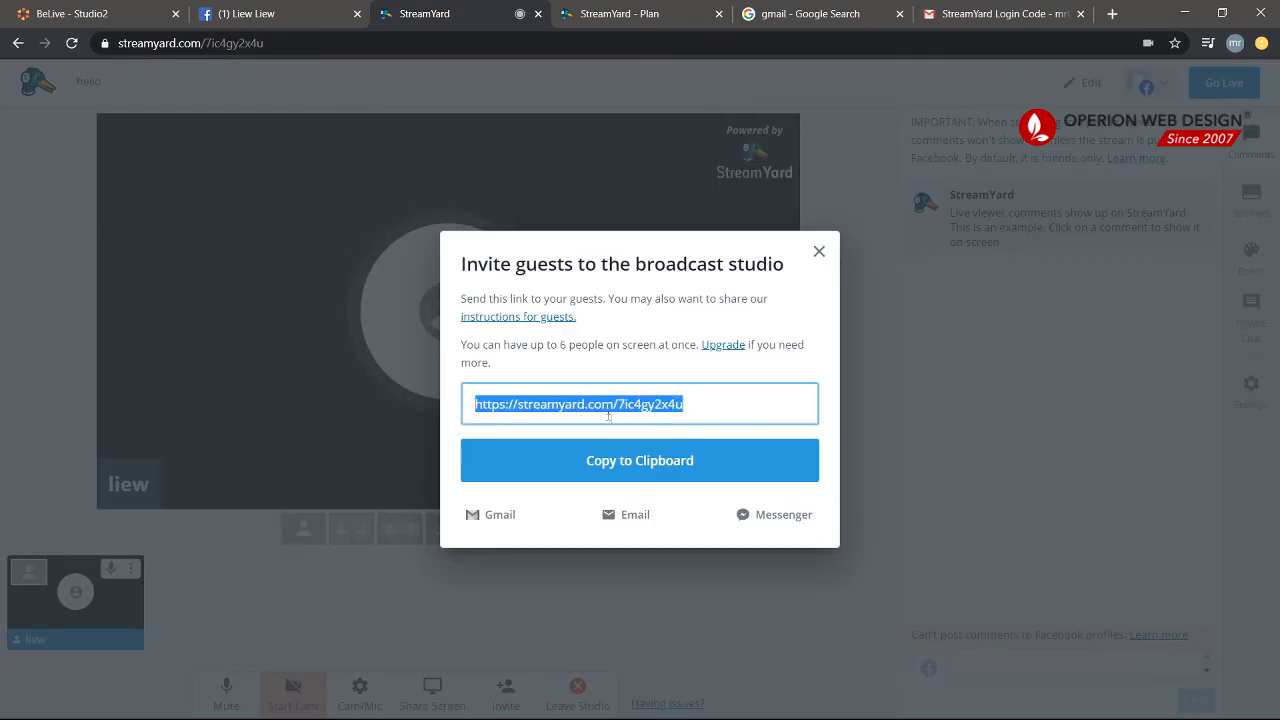
click(819, 252)
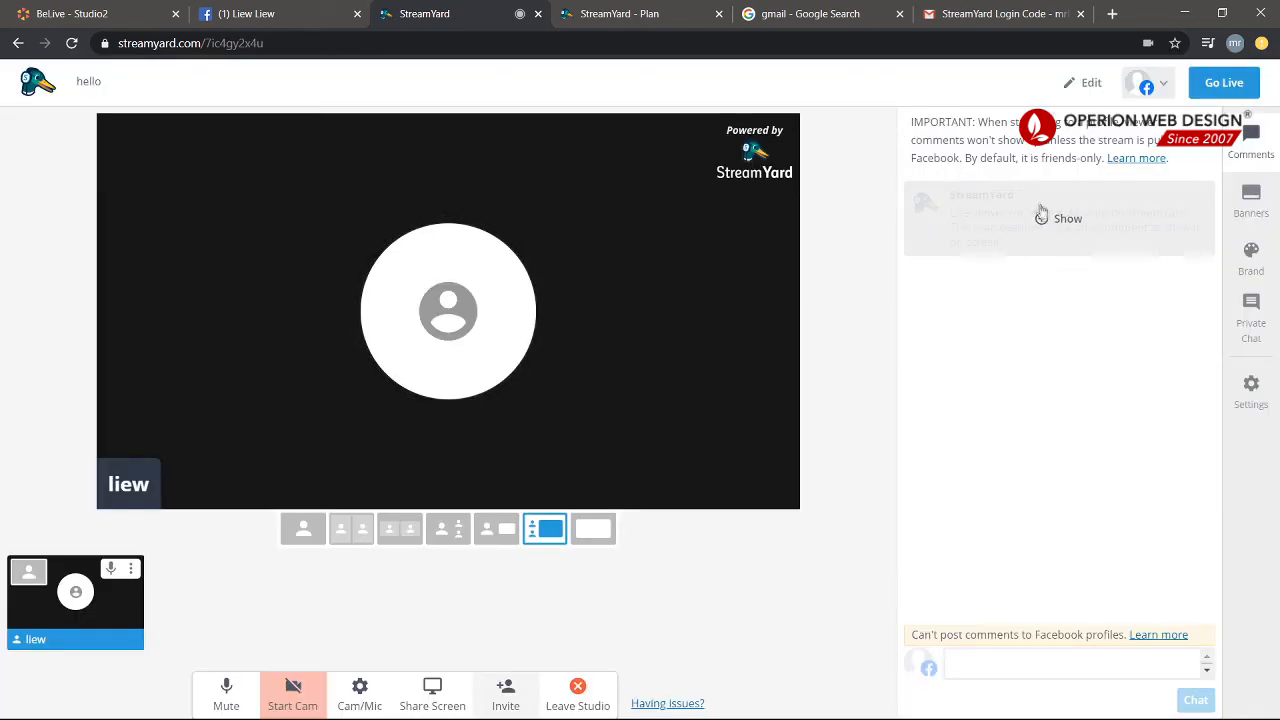
Create a banner with the text "test" in the example banners, without the scrolling ticker option.
click(1251, 200)
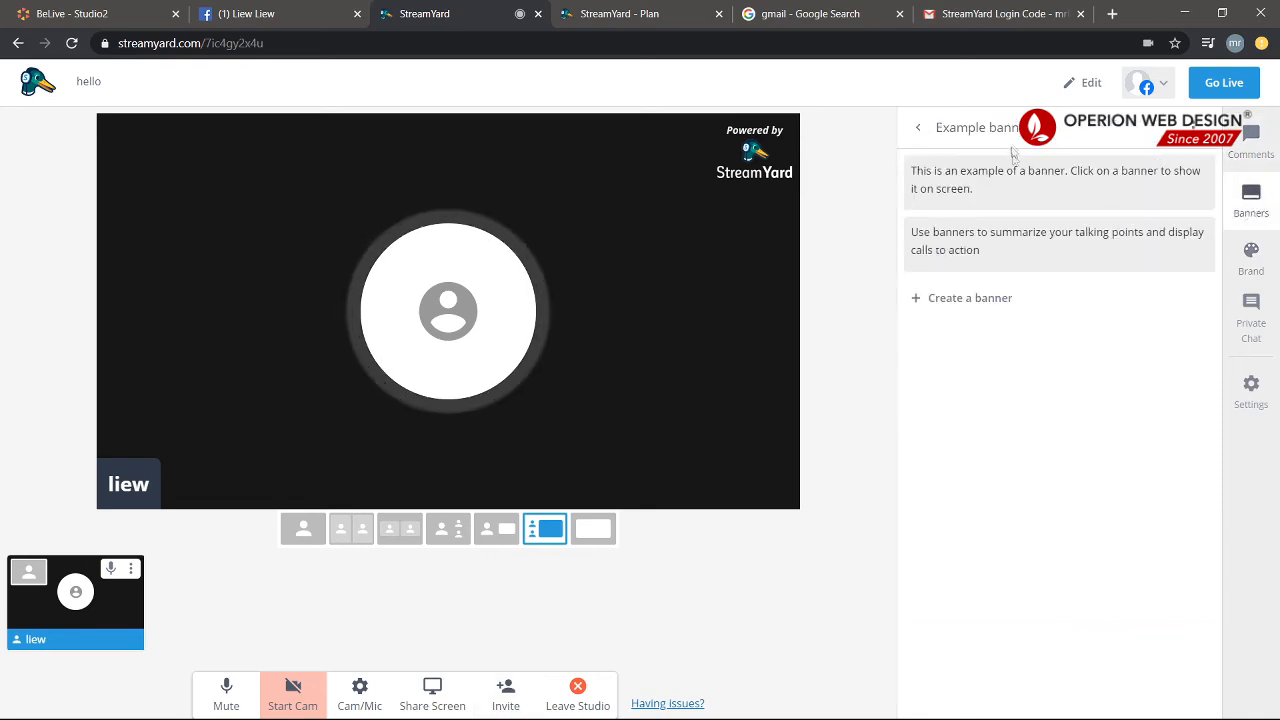
click(942, 298)
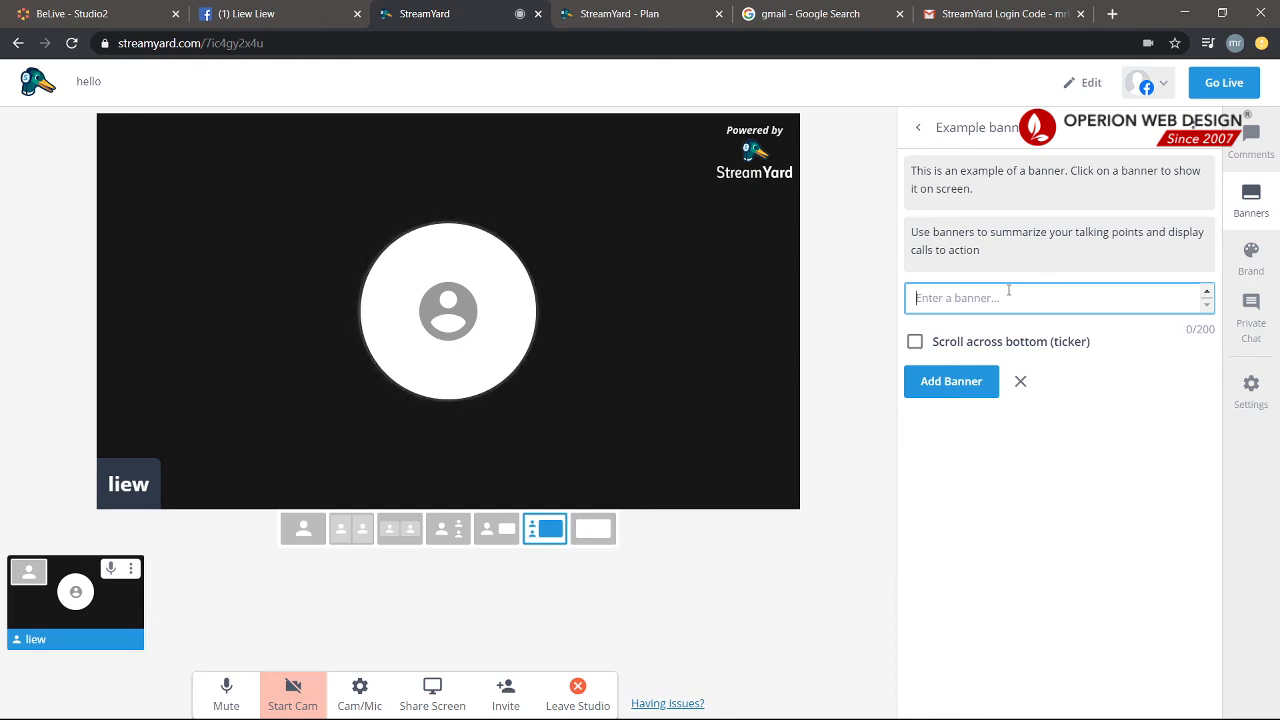
click(1134, 340)
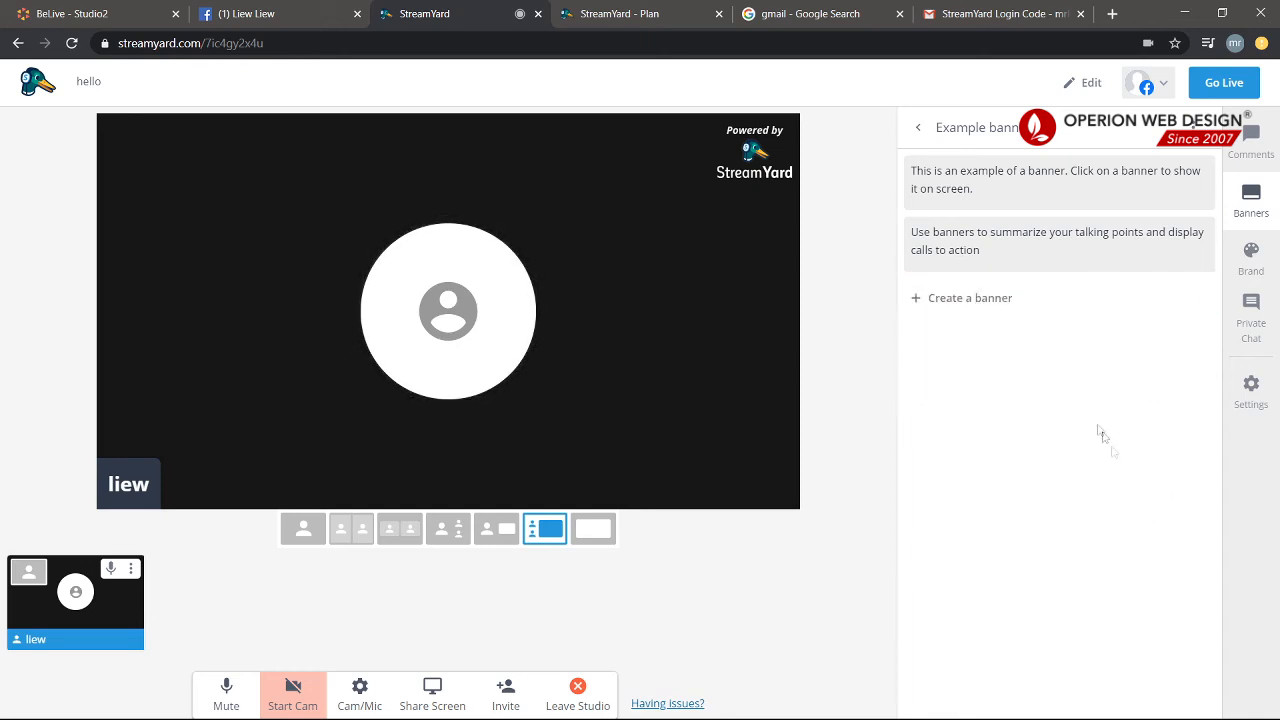
click(1008, 296)
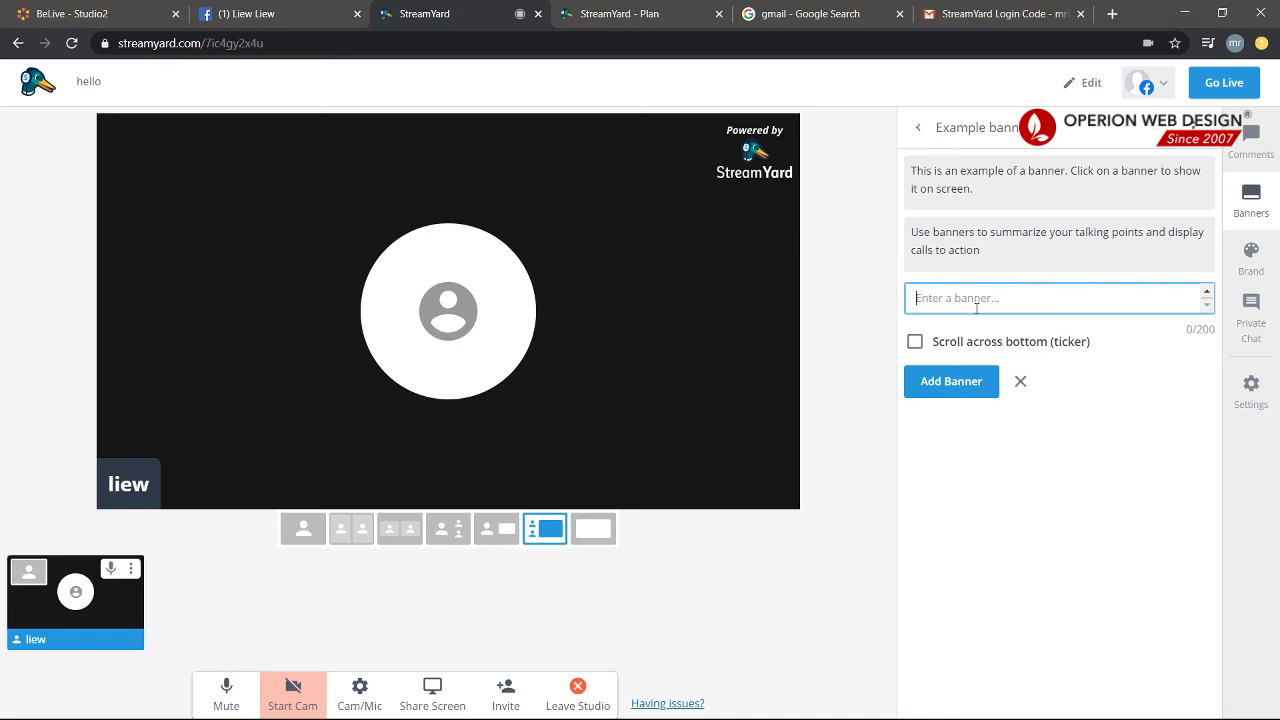
click(948, 385)
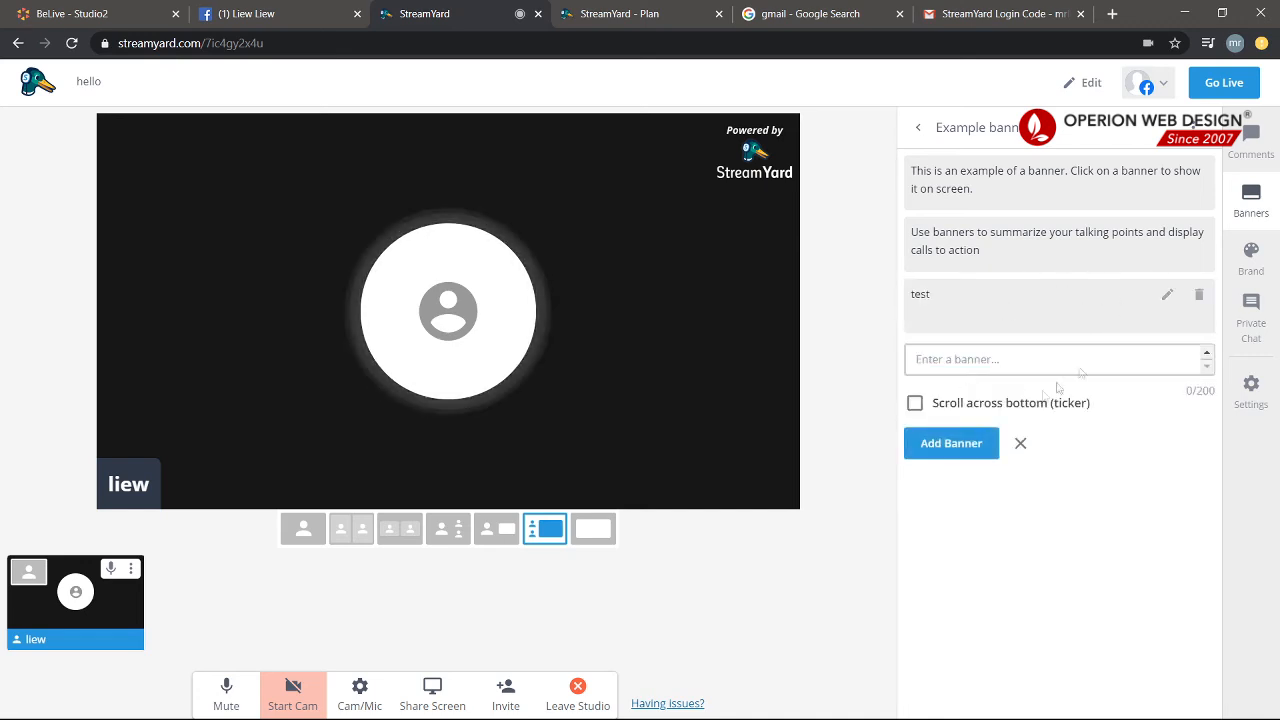
Open the "test" banner for editing, save it unchanged, and briefly show and hide it on the stream.
click(1167, 294)
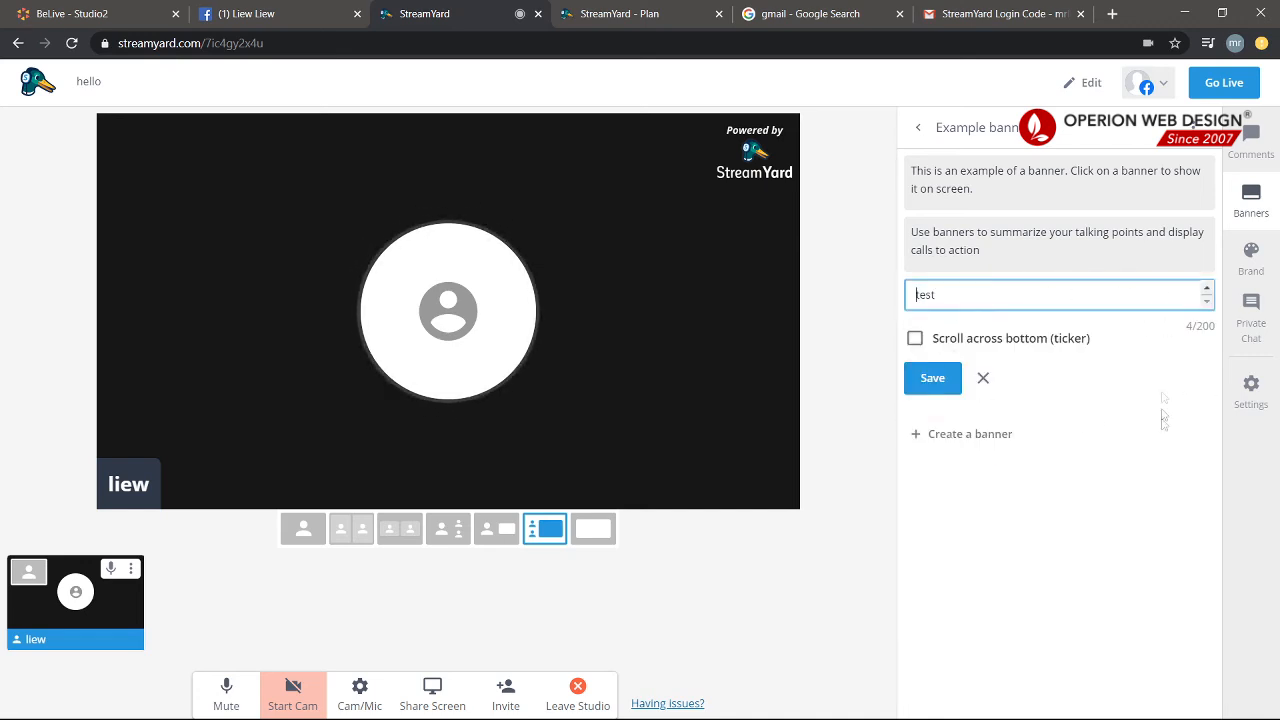
key(Return)
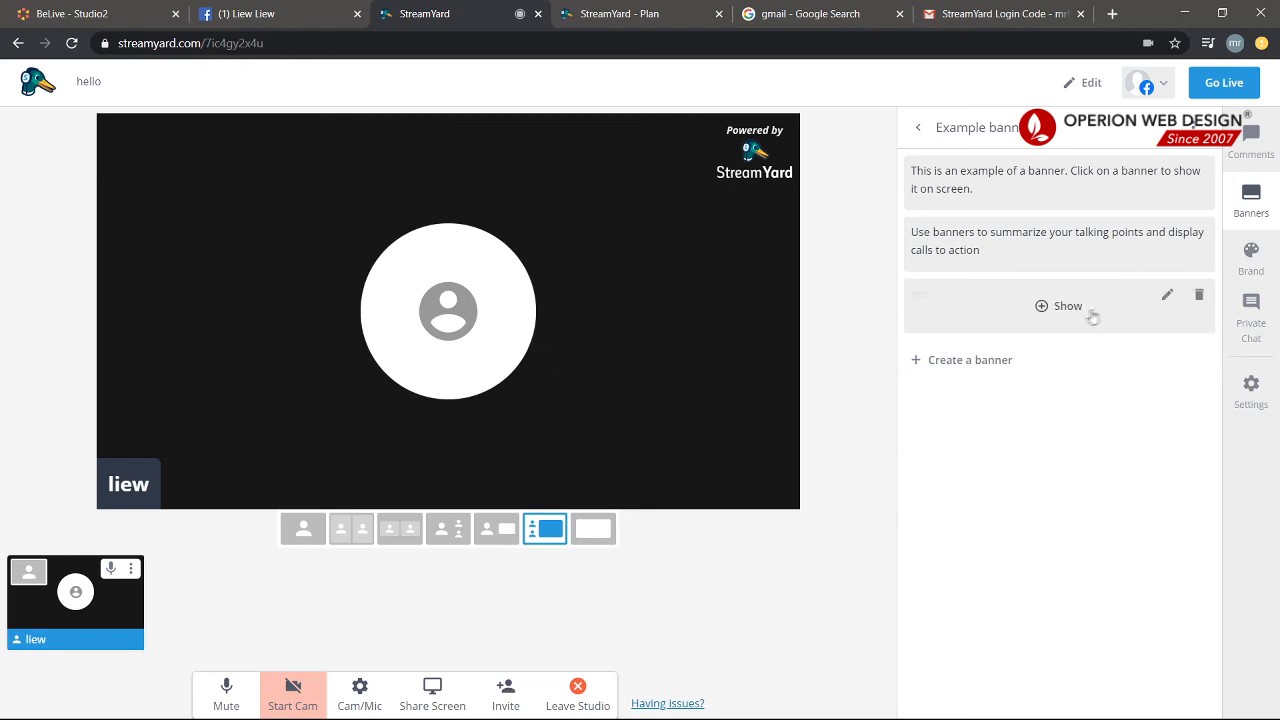
click(1045, 305)
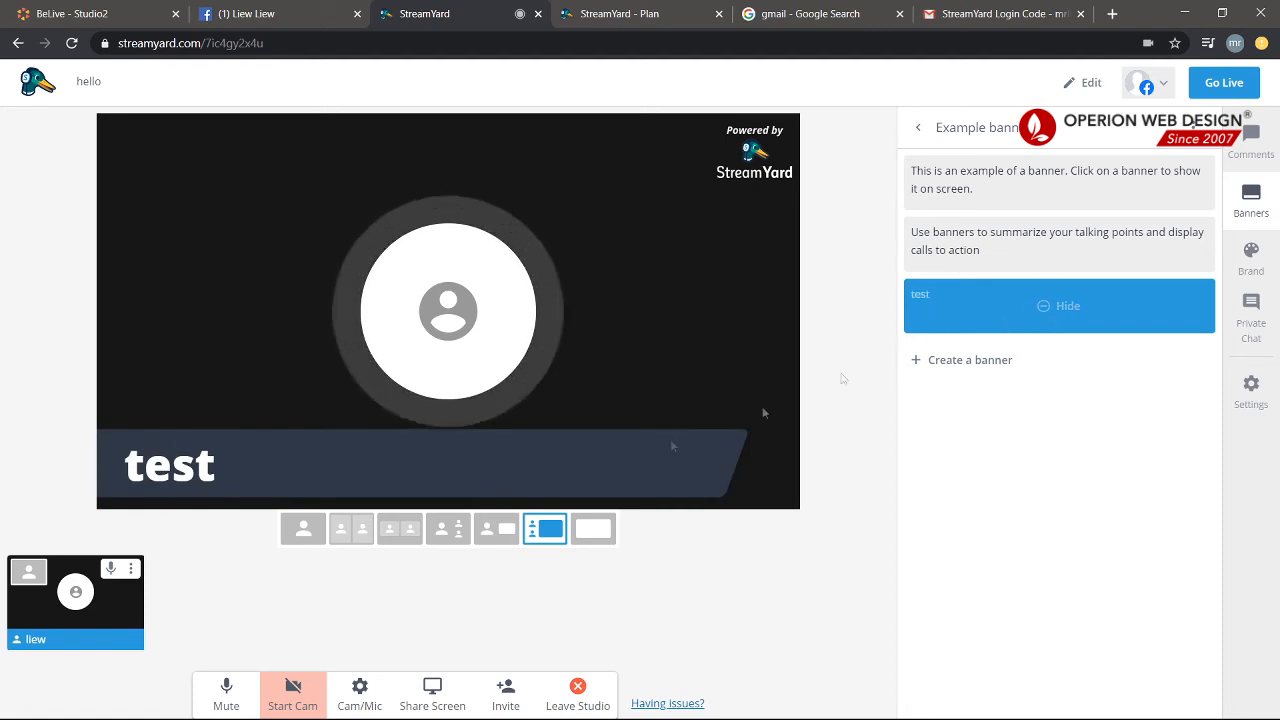
click(1062, 308)
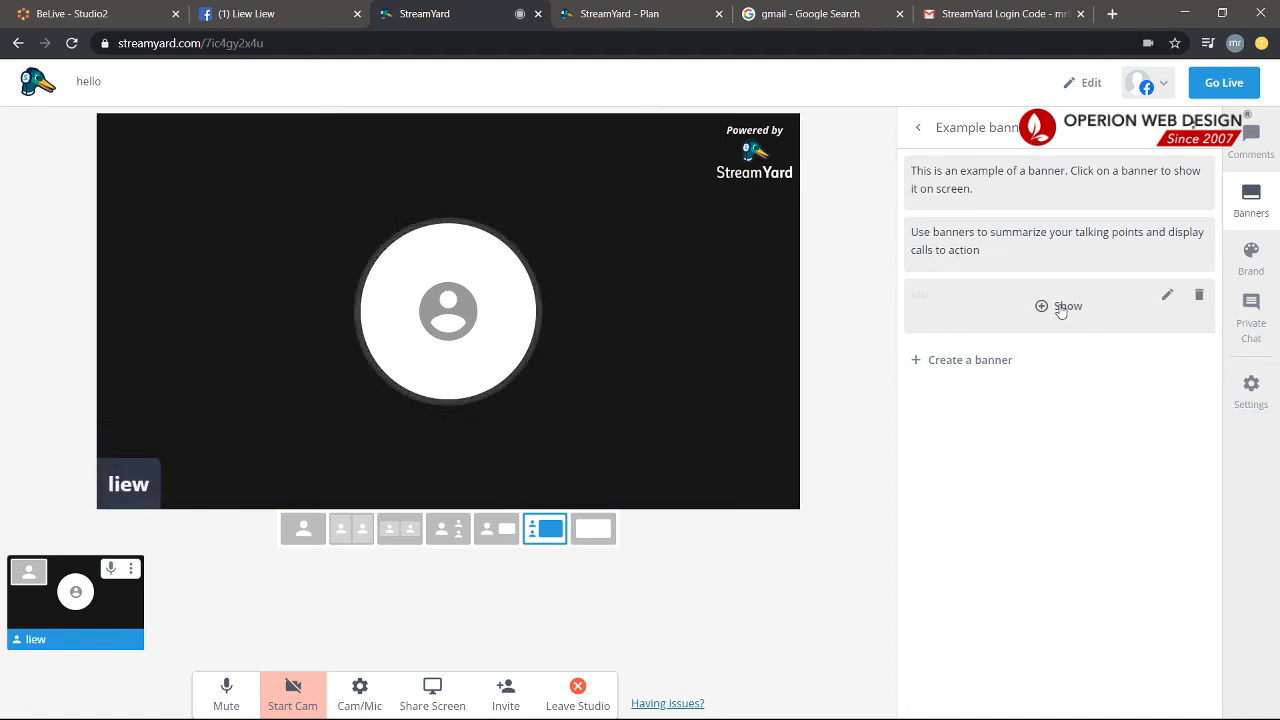
Delete the example banner about summarizing talking points, and show the "test" banner on the stream.
click(1199, 235)
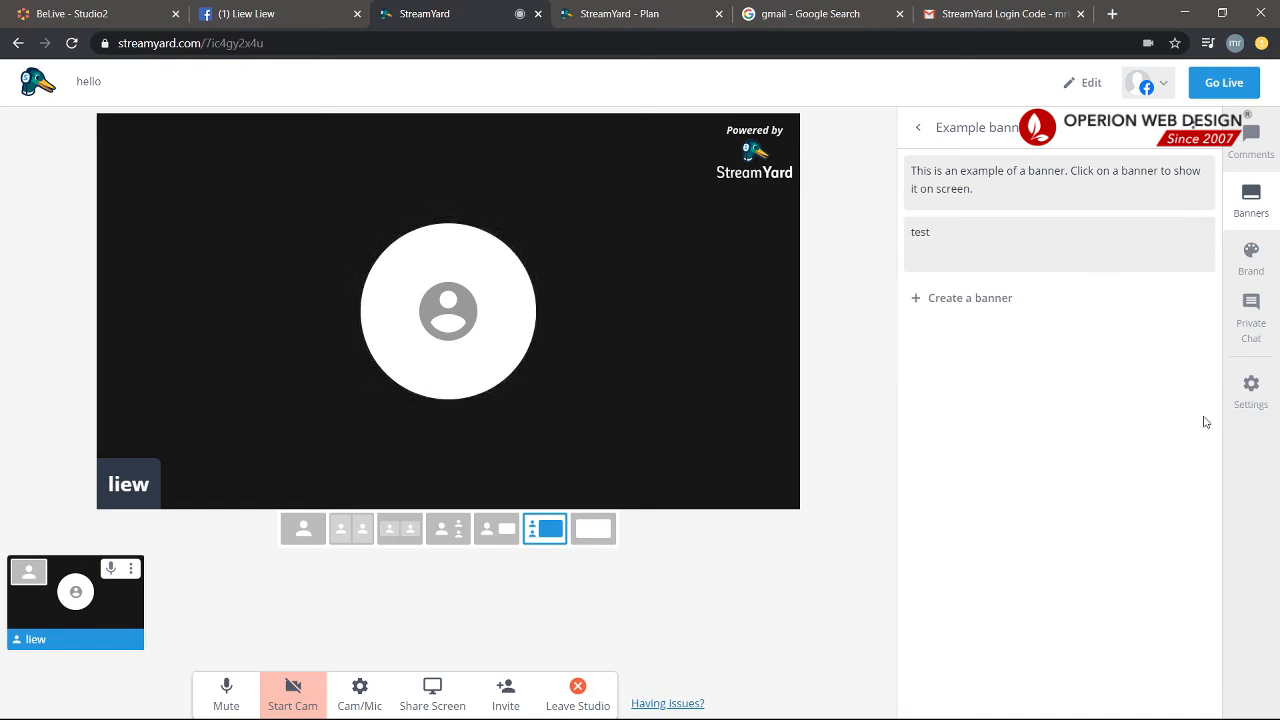
click(1168, 234)
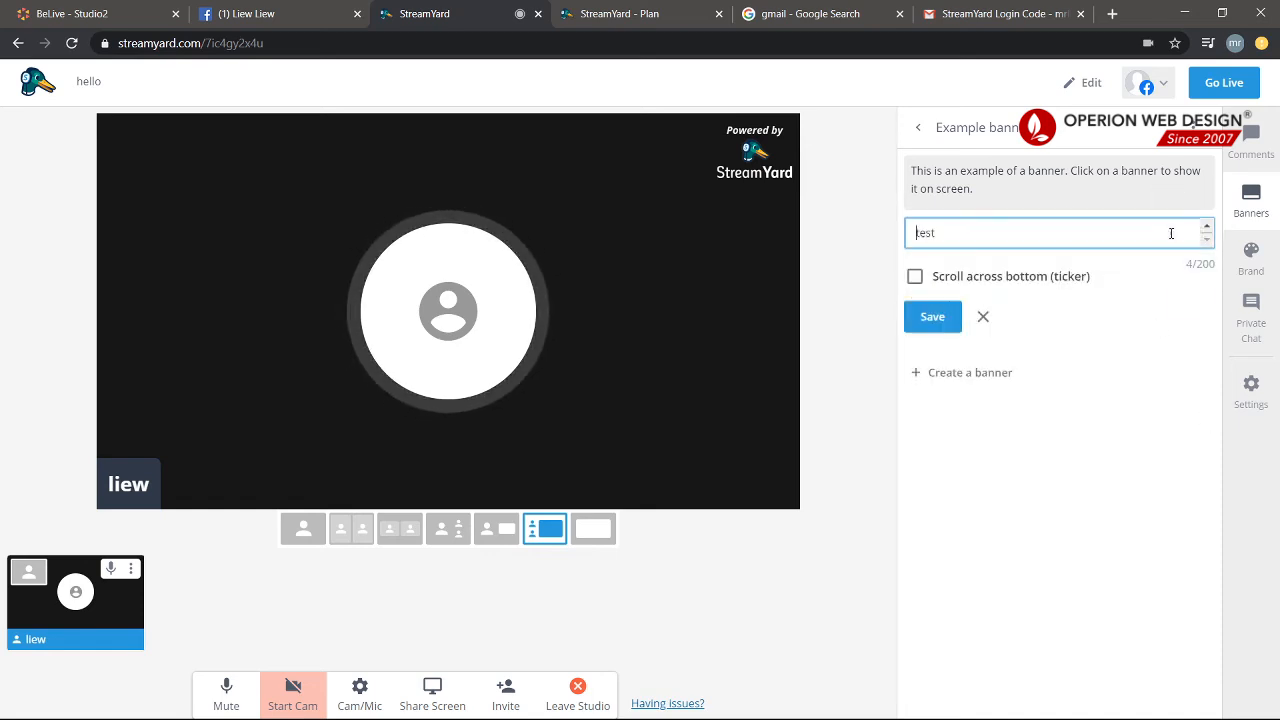
click(1101, 343)
click(1084, 256)
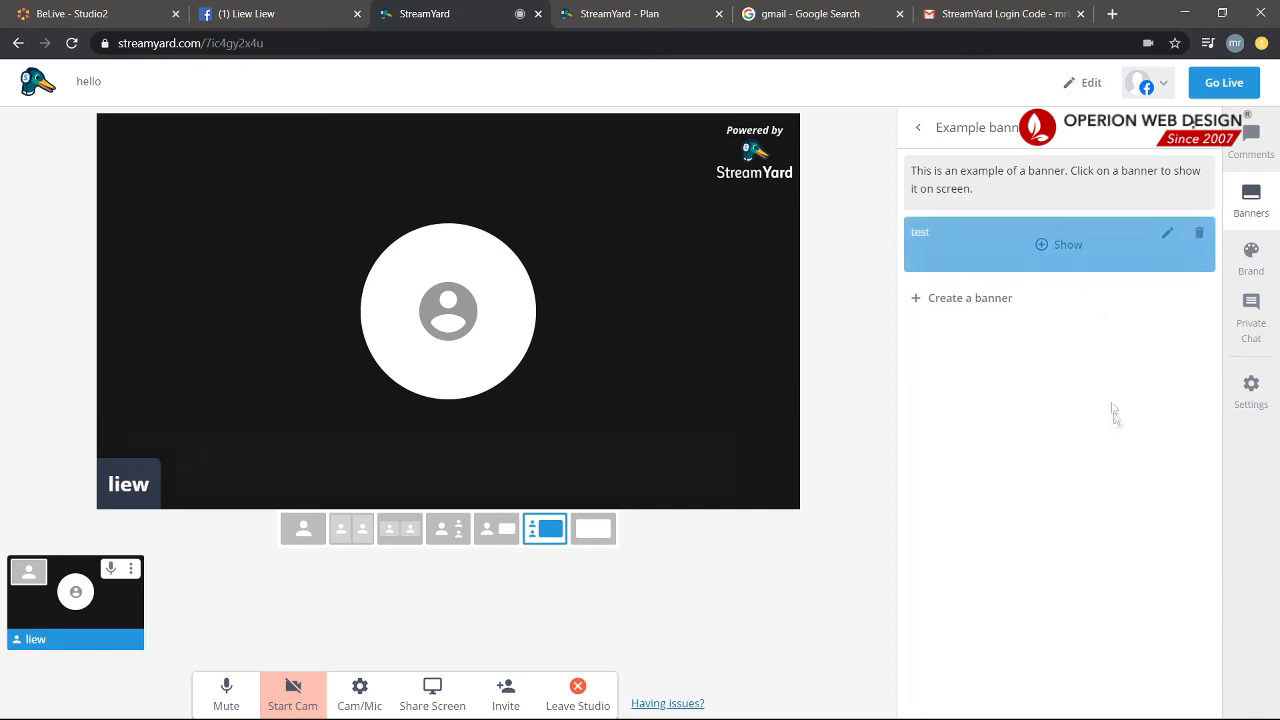
In the brand settings, compare the Default and Minimal themes and apply Minimal.
click(1252, 258)
click(1024, 210)
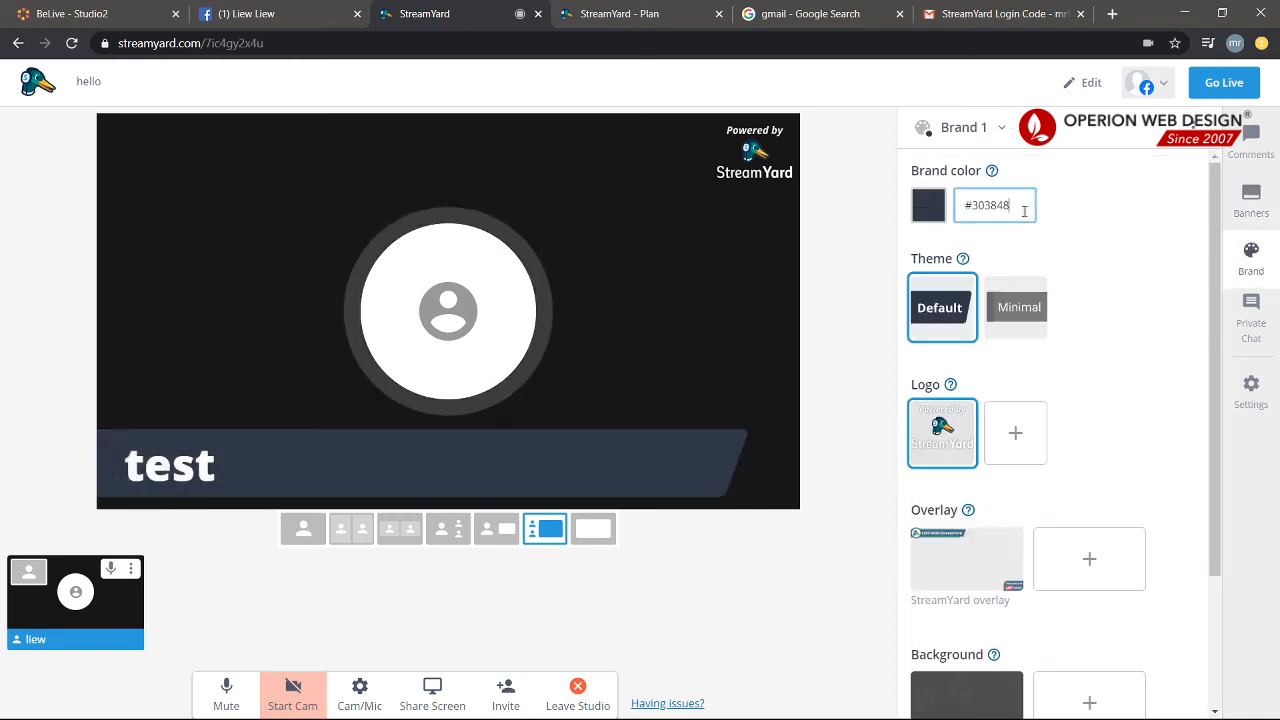
click(1000, 328)
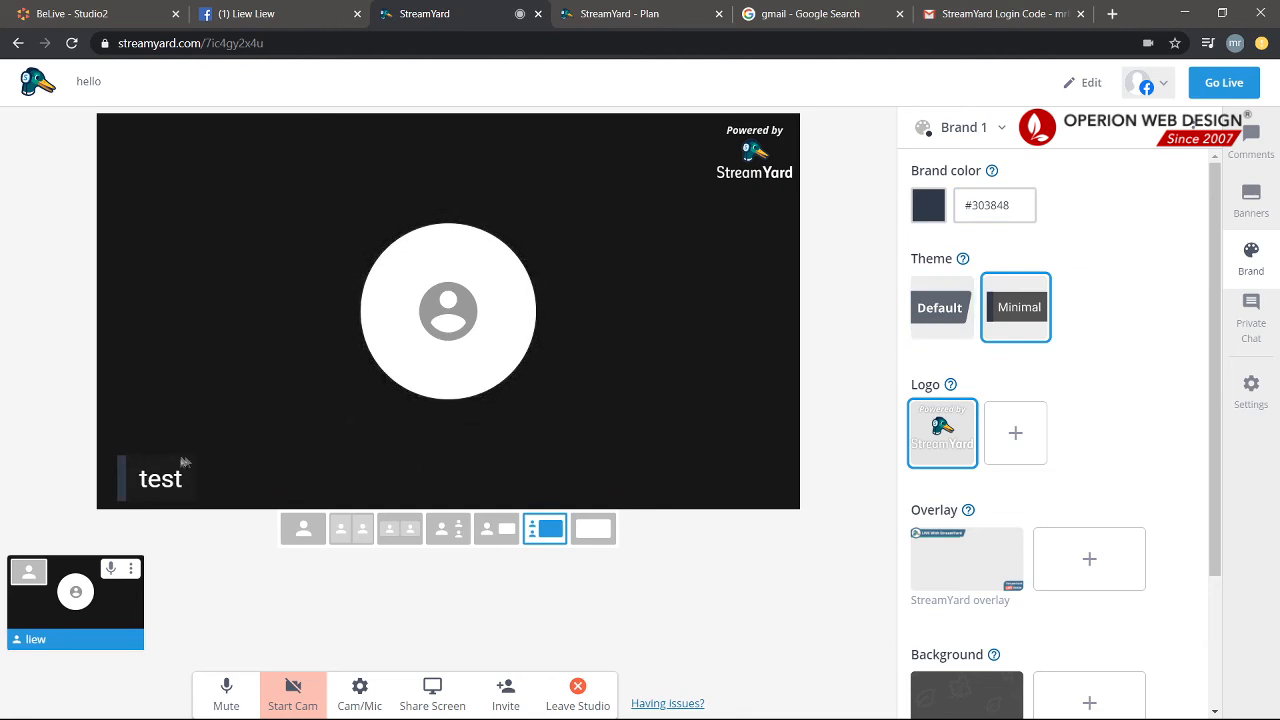
click(940, 318)
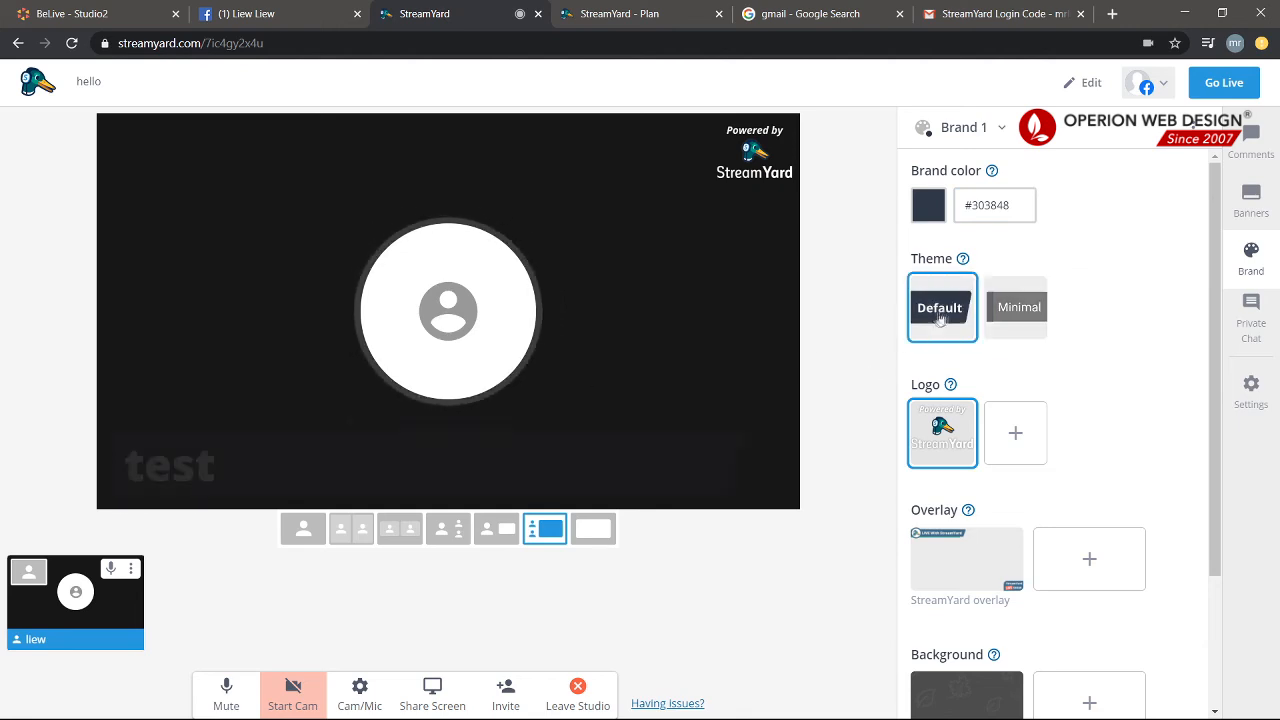
click(1015, 318)
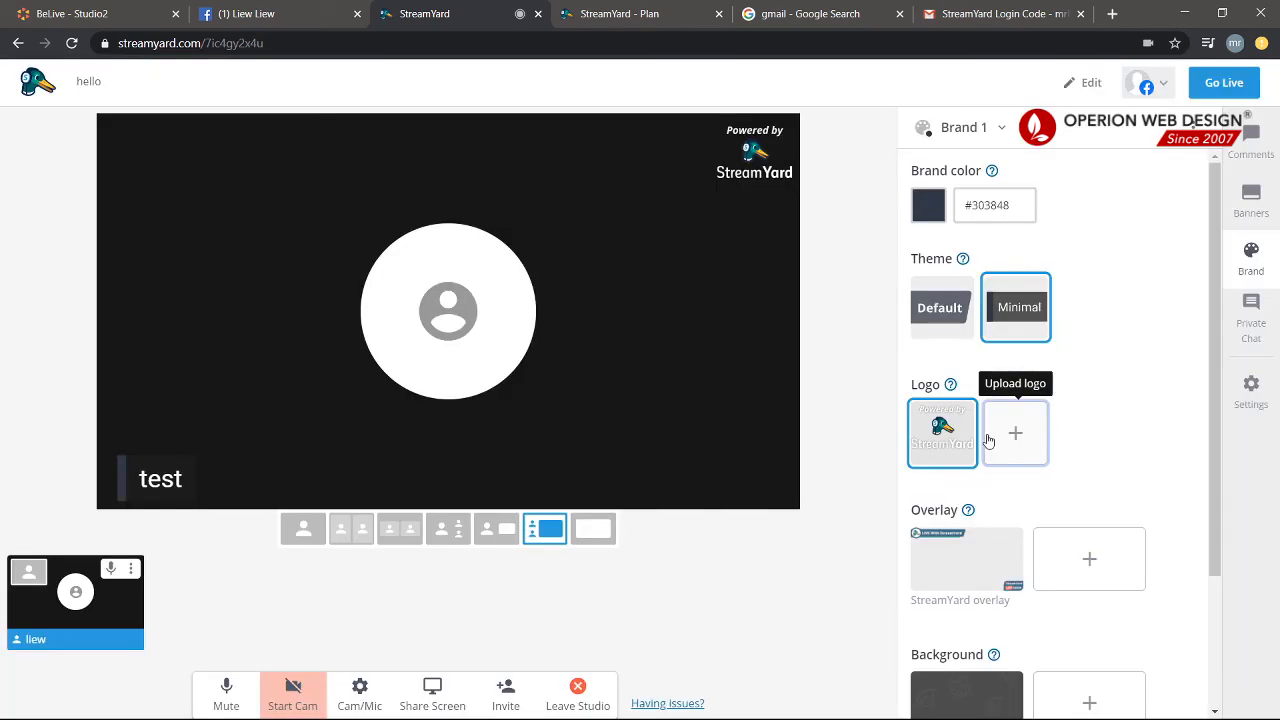
Try to upload a custom logo, and apply the StreamYard overlay to the stream.
click(988, 440)
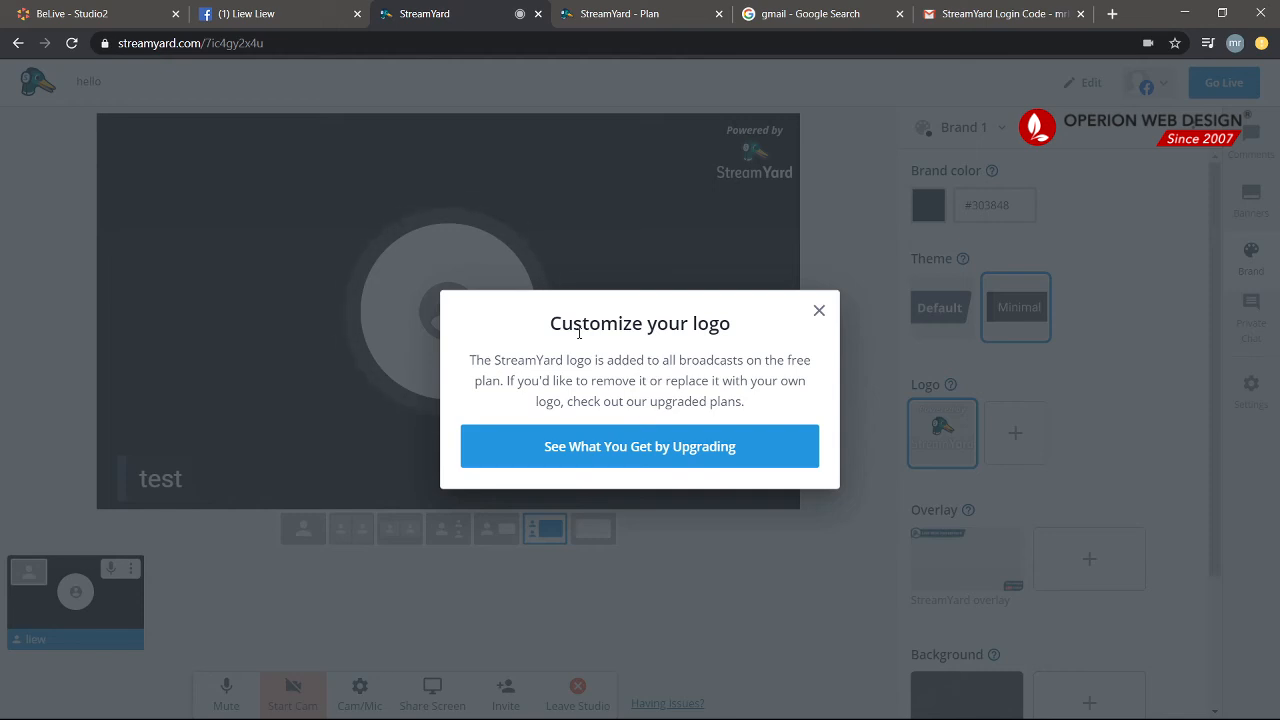
click(819, 311)
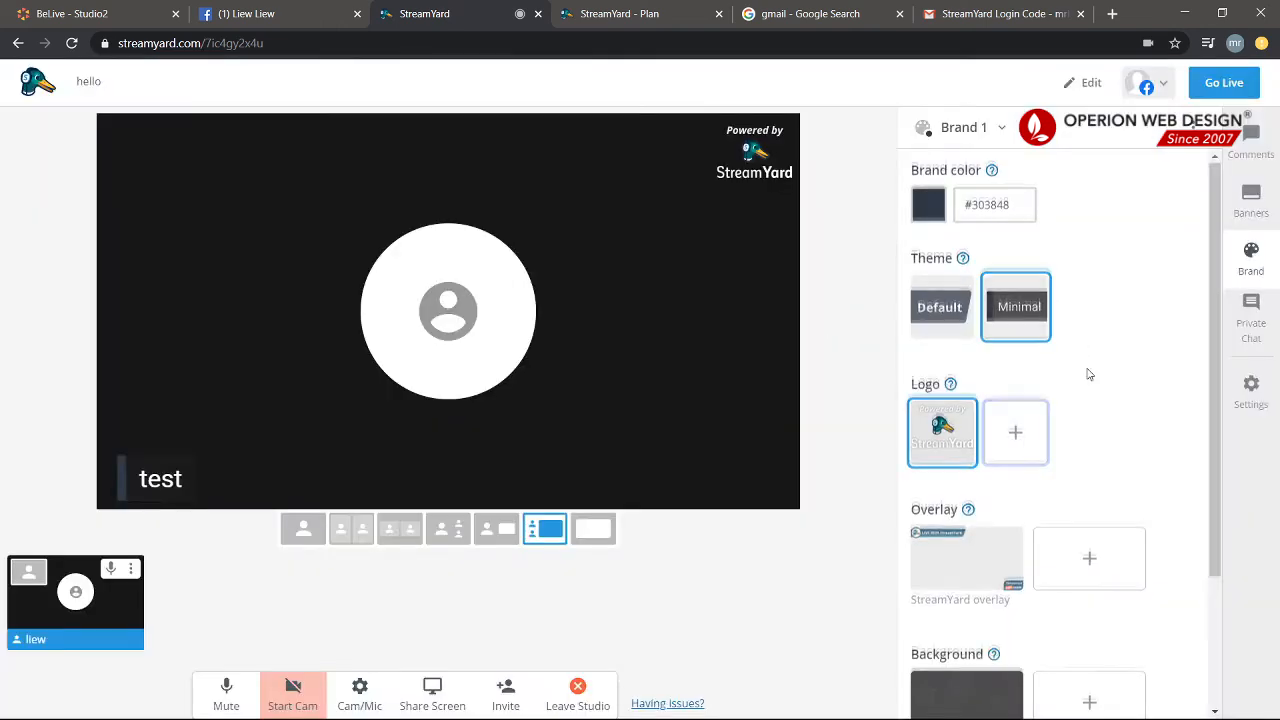
scroll(1086, 371, down, 3)
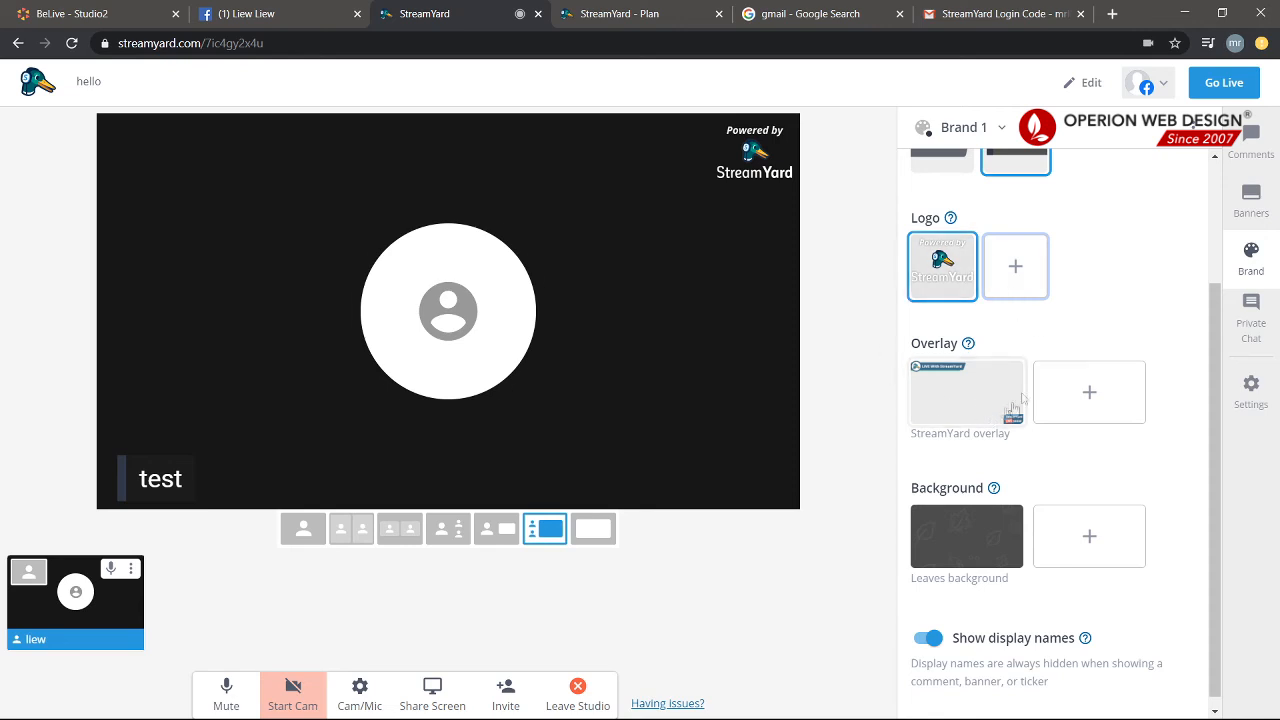
click(953, 397)
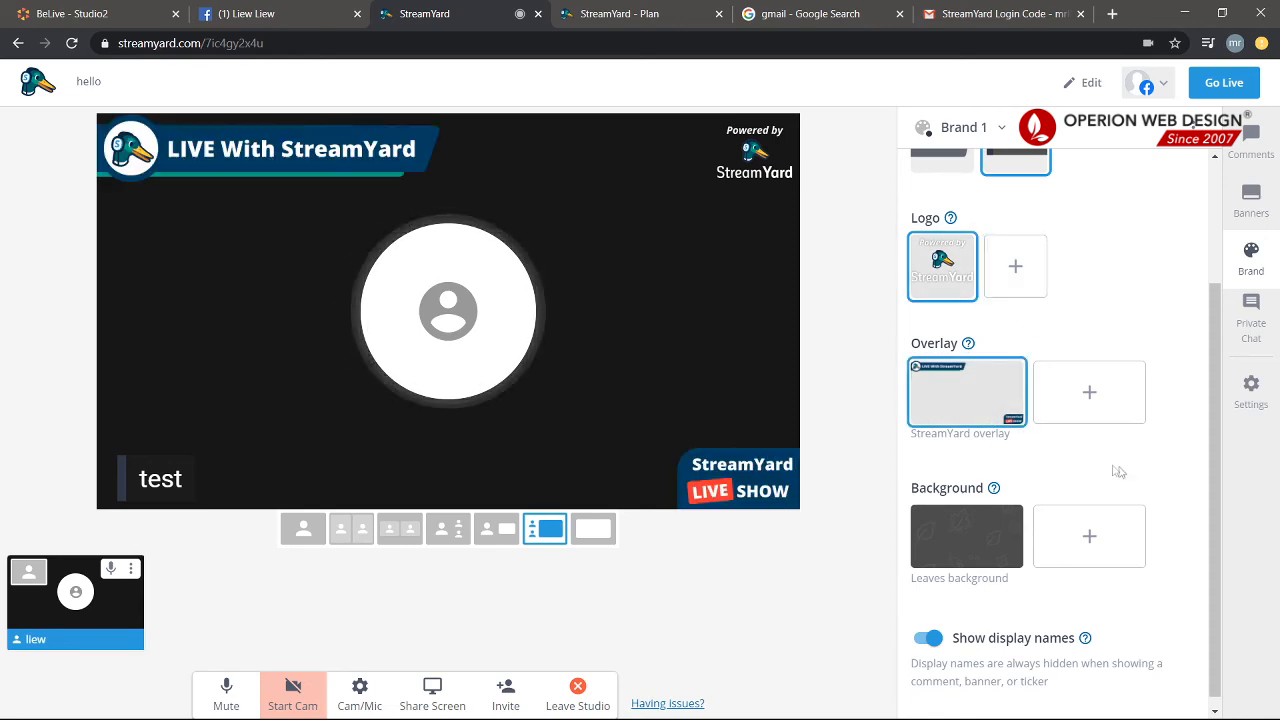
Try to upload a custom overlay, read the notice about customizing overlays, and close it.
click(1078, 402)
drag(541, 327, 677, 360)
click(603, 344)
drag(558, 323, 757, 371)
click(757, 371)
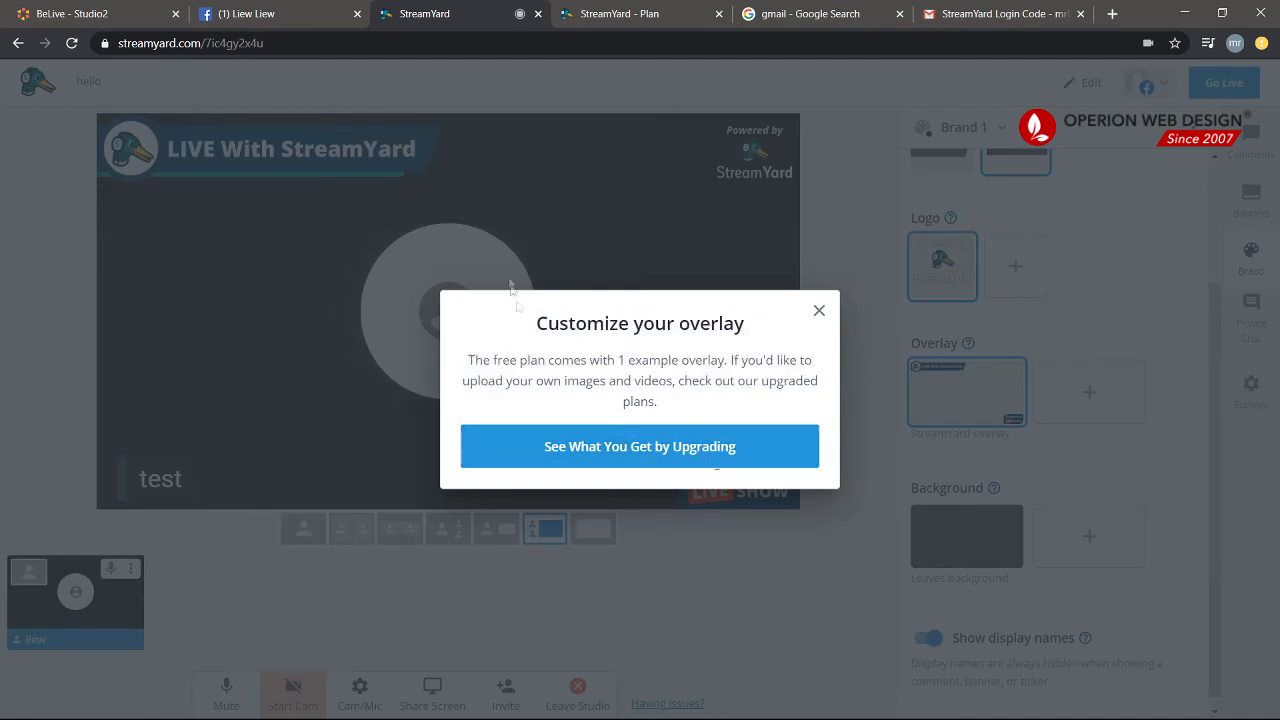
click(819, 312)
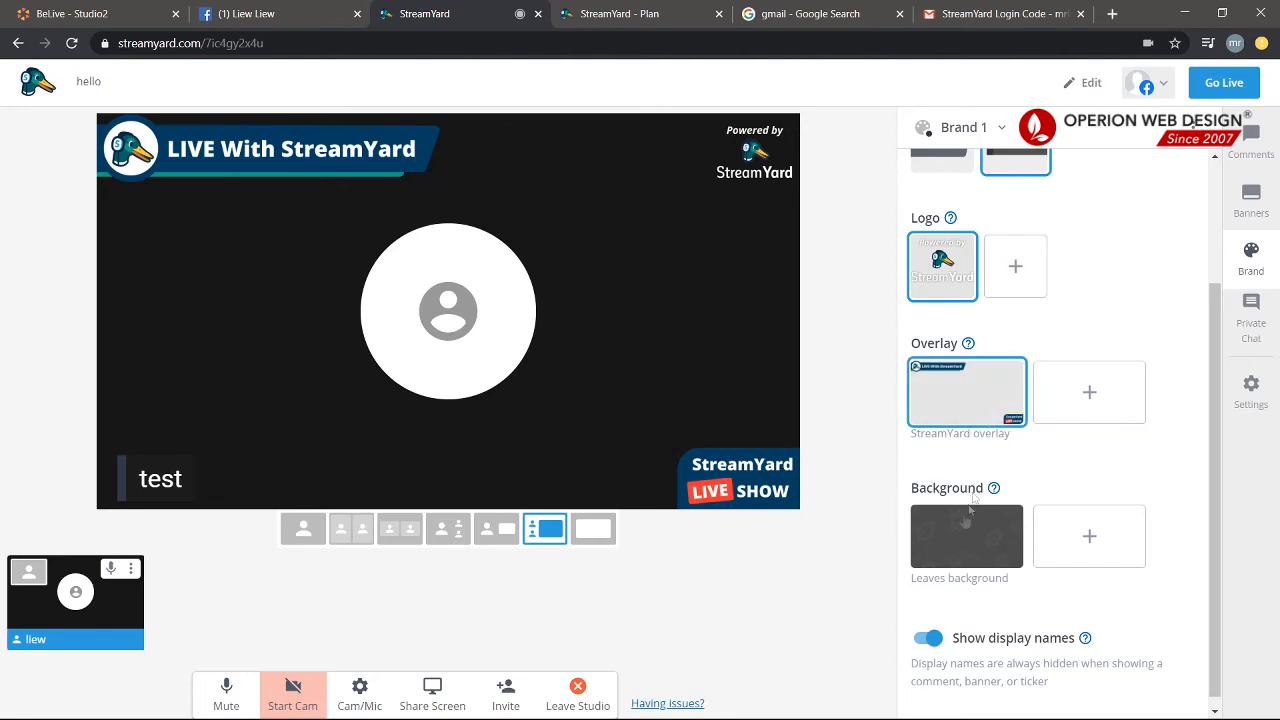
Preview the Leaves background by removing the host from the stream, and turn the background off and add the host back.
click(966, 543)
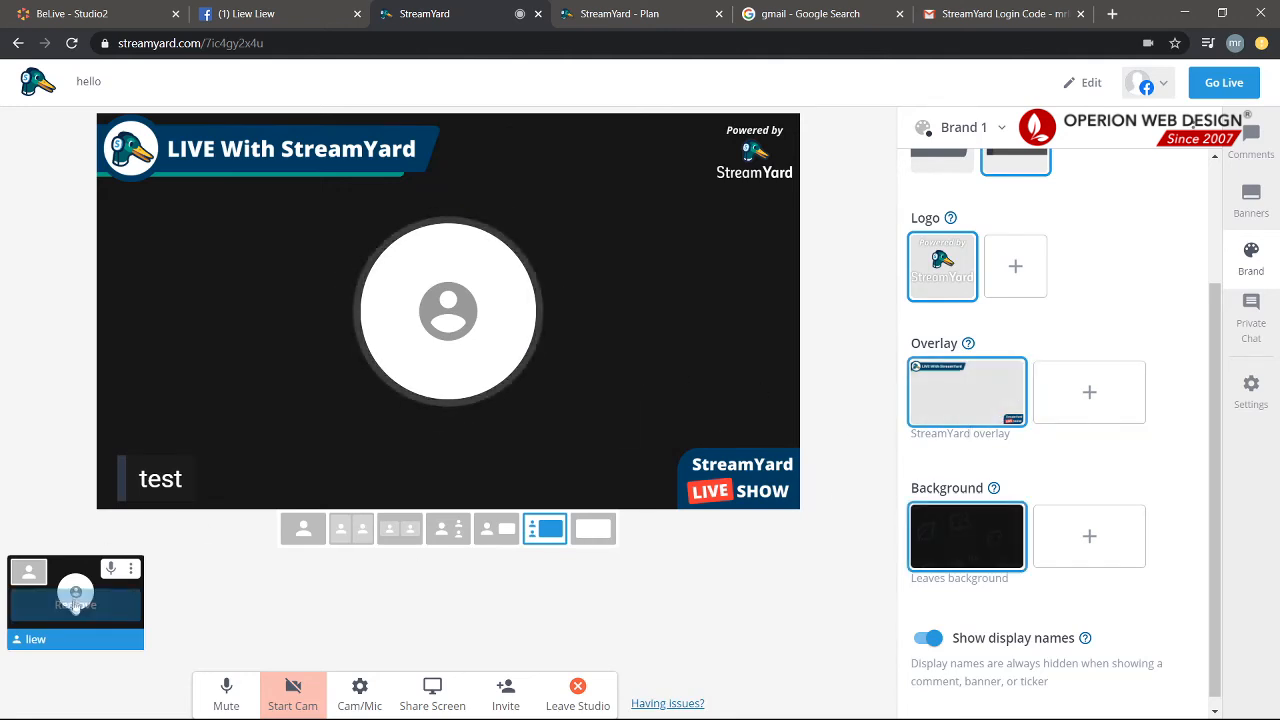
click(80, 606)
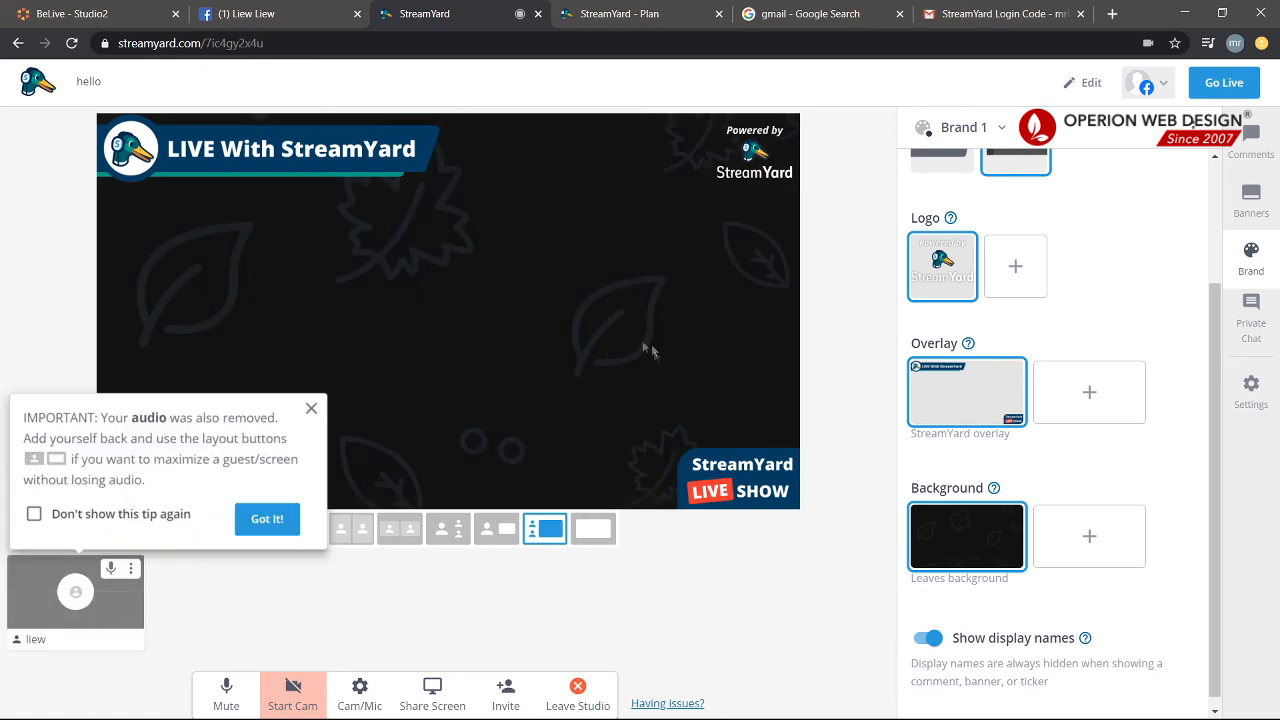
click(311, 411)
click(1000, 552)
click(85, 612)
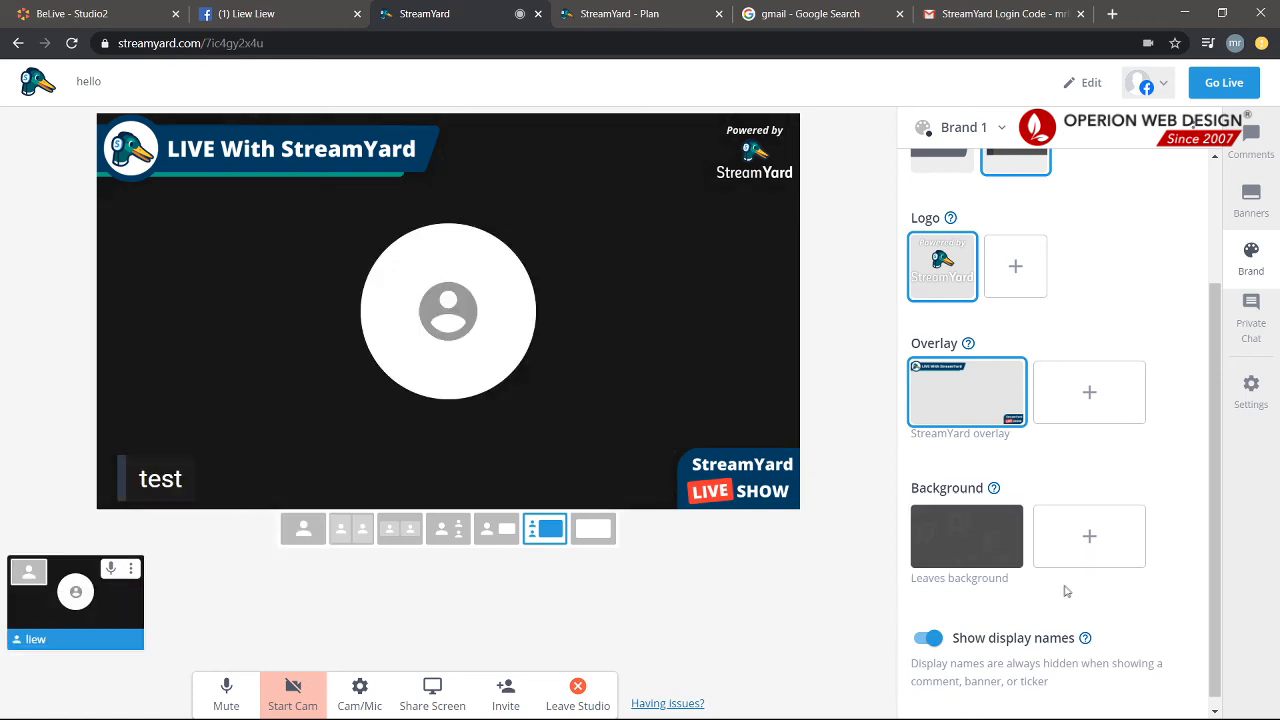
Toggle the display names setting as a test, leaving display names switched on.
scroll(1033, 612, down, 1)
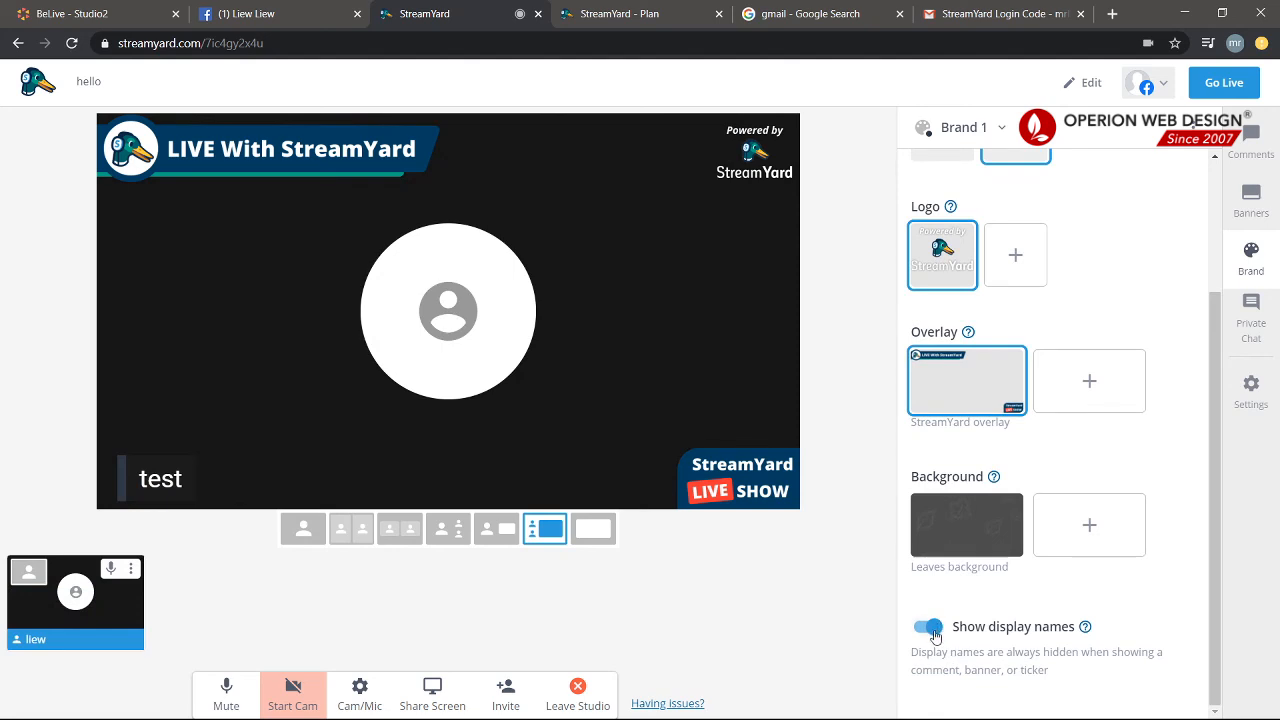
click(930, 628)
click(930, 628)
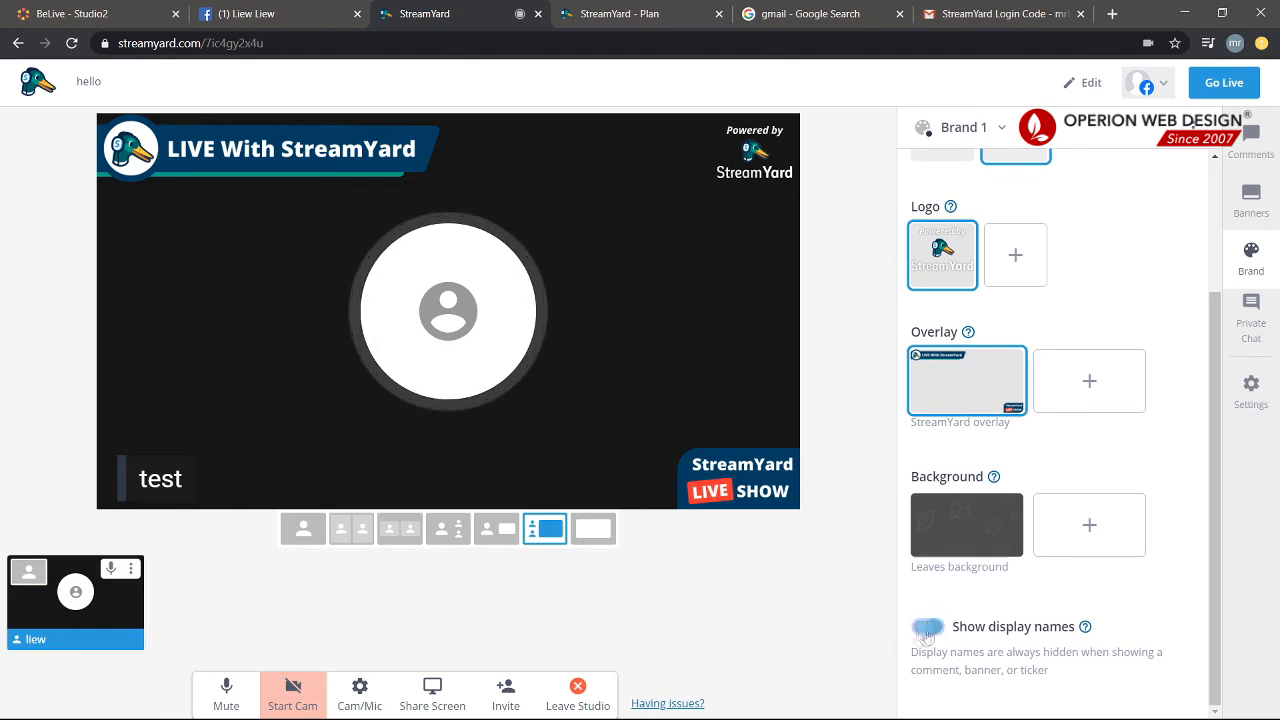
click(929, 630)
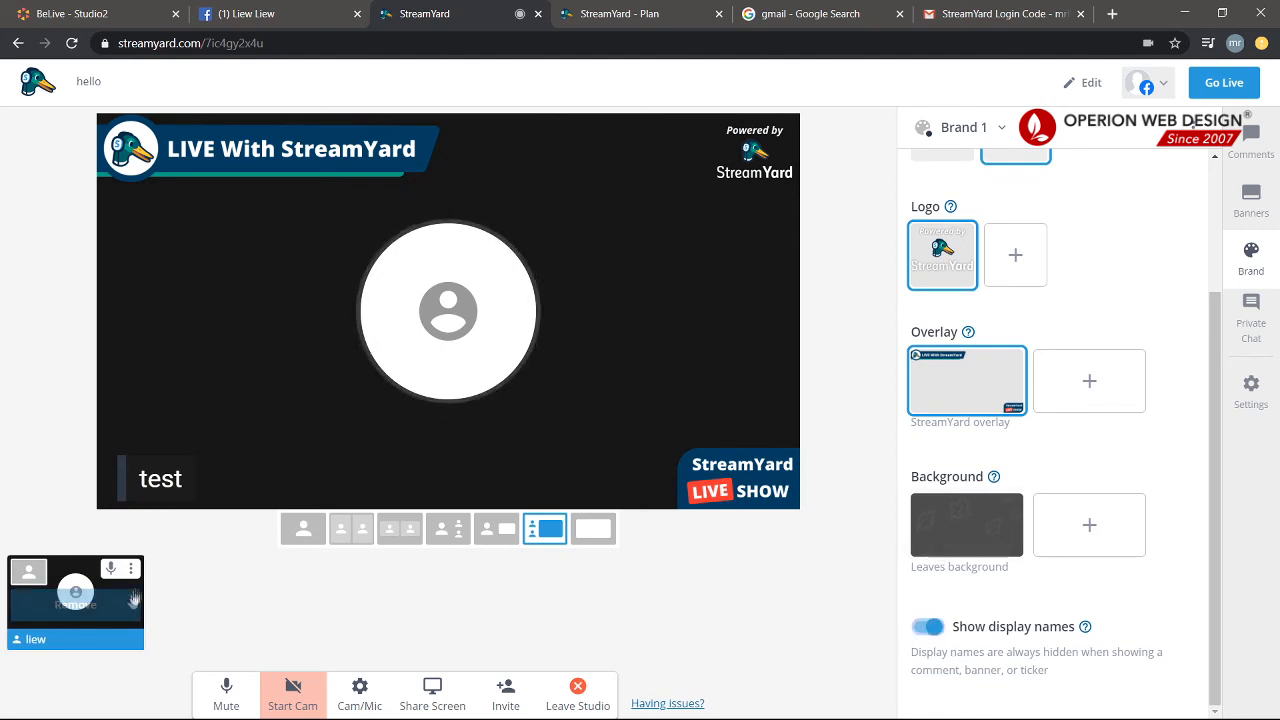
scroll(958, 356, up, 2)
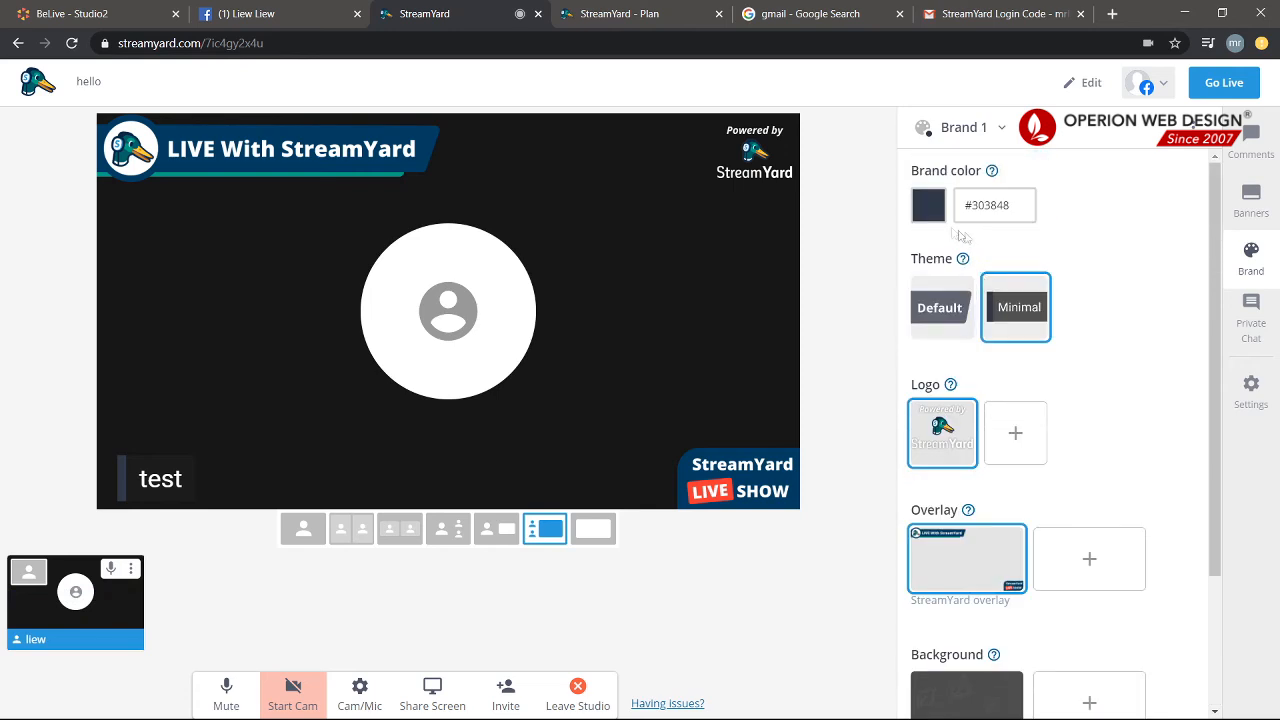
Try bright blue #0858fb as the brand color, change it to purple, and close the color picker.
click(929, 212)
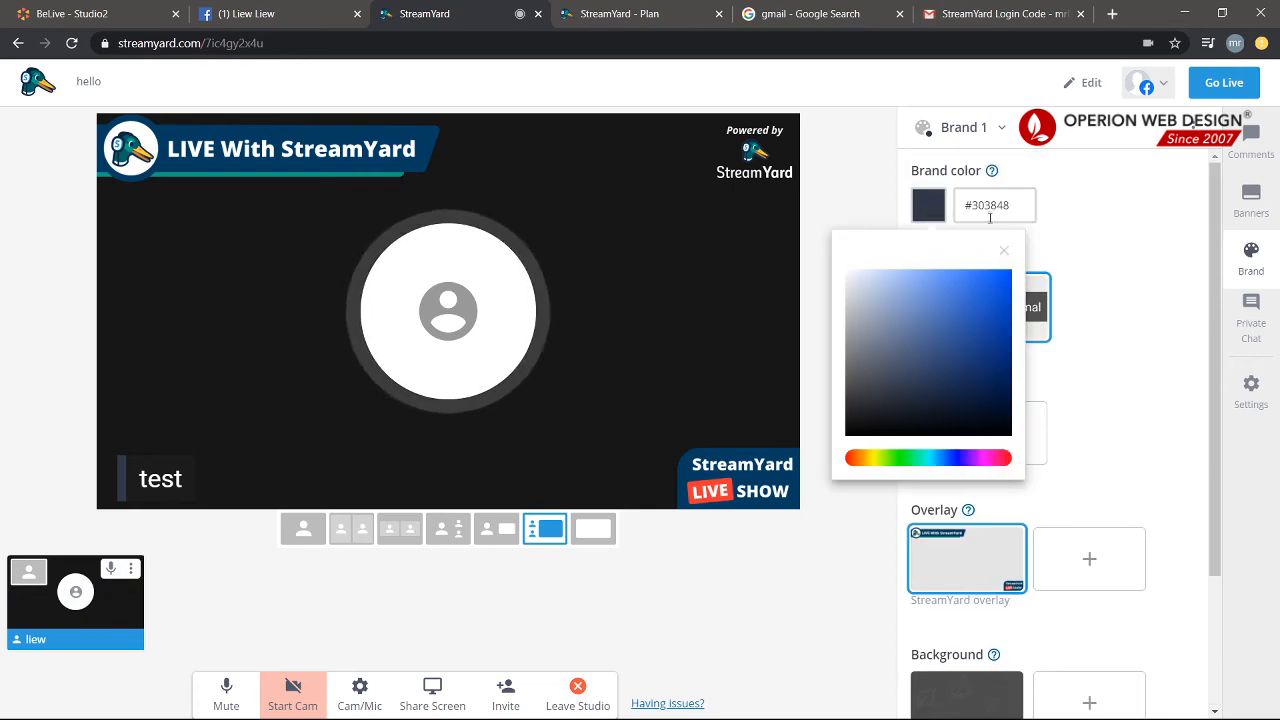
click(999, 290)
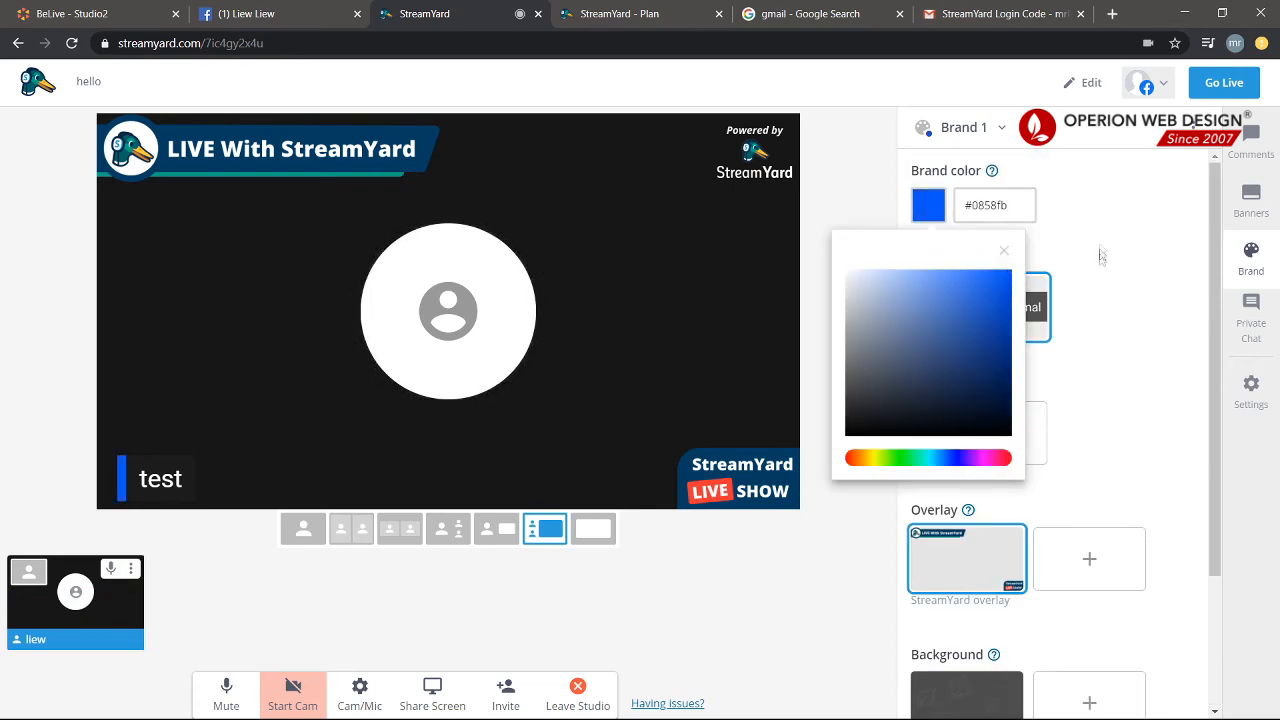
drag(969, 318, 1003, 252)
View the private chat, review the General, Camera, Audio, Green Screen and Guests settings, and close the settings.
click(1251, 310)
click(1255, 392)
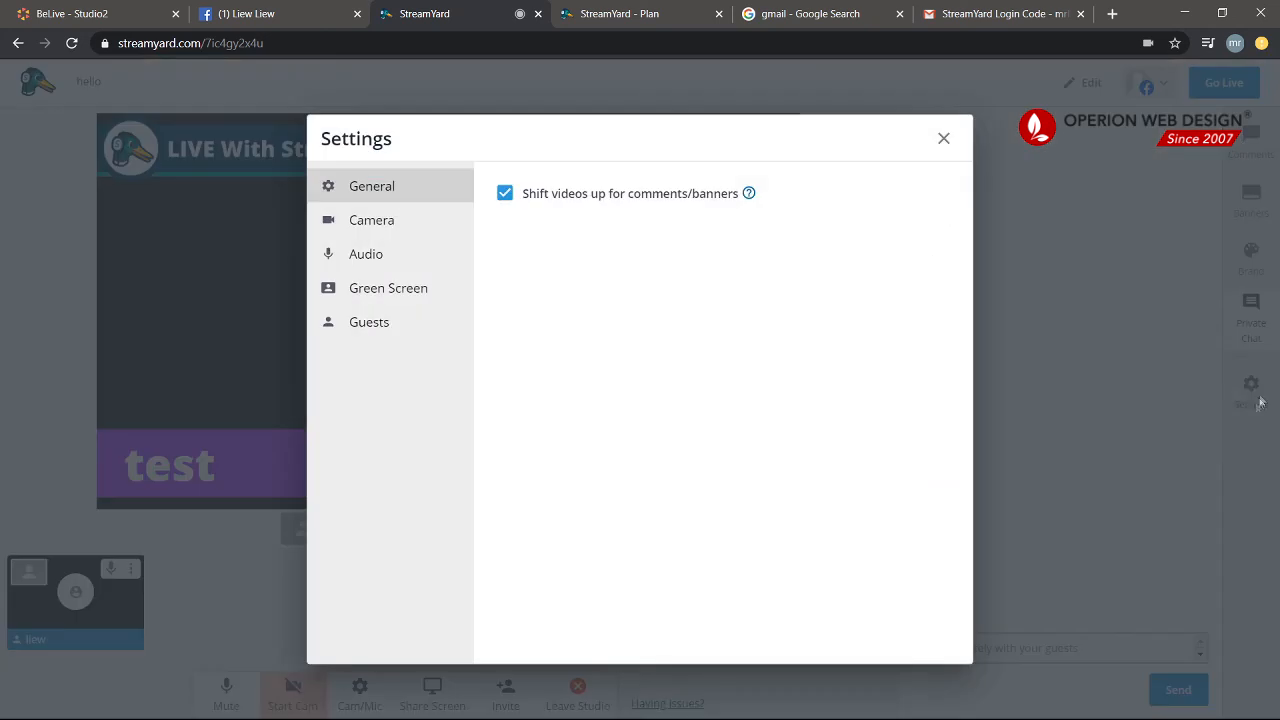
click(401, 220)
click(395, 258)
click(397, 291)
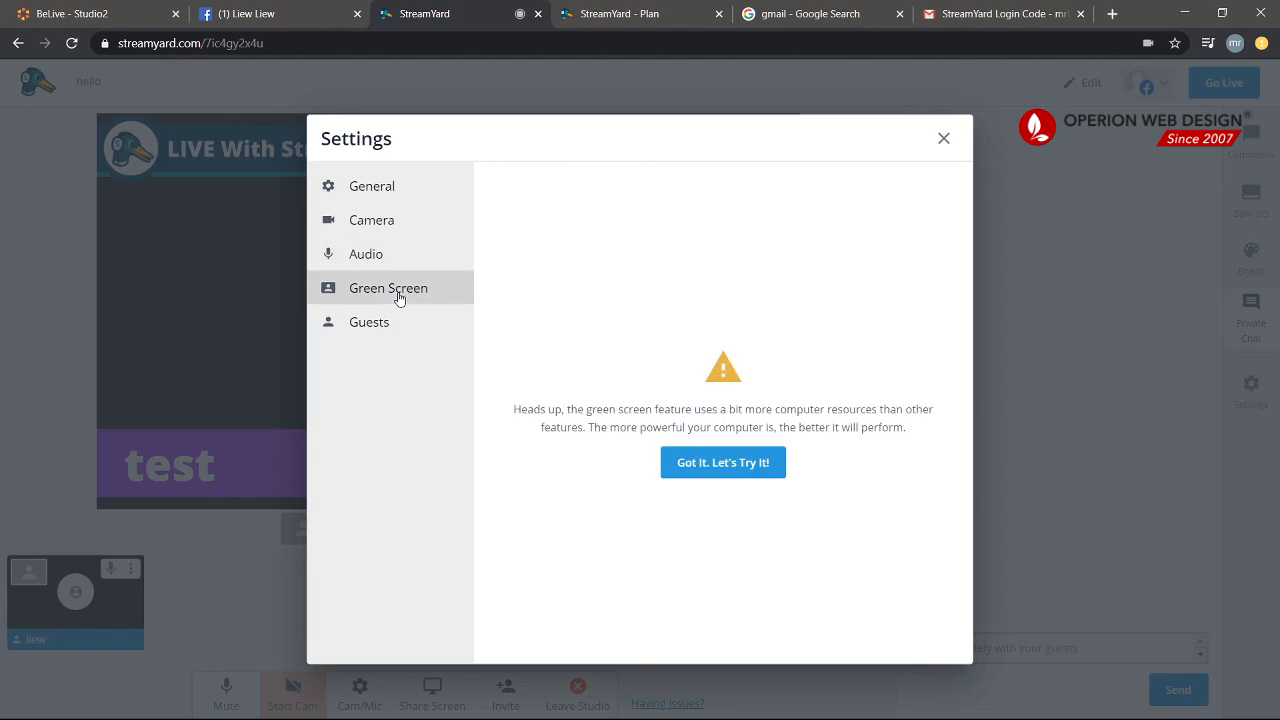
click(401, 325)
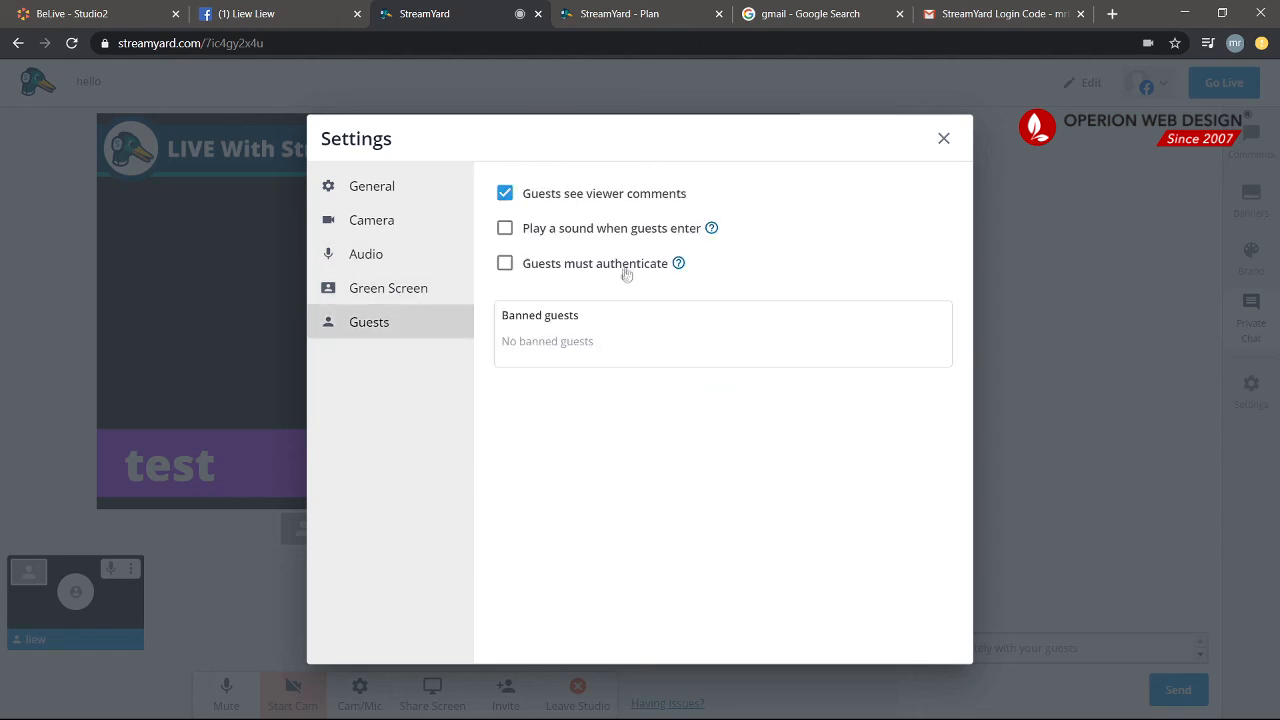
click(946, 138)
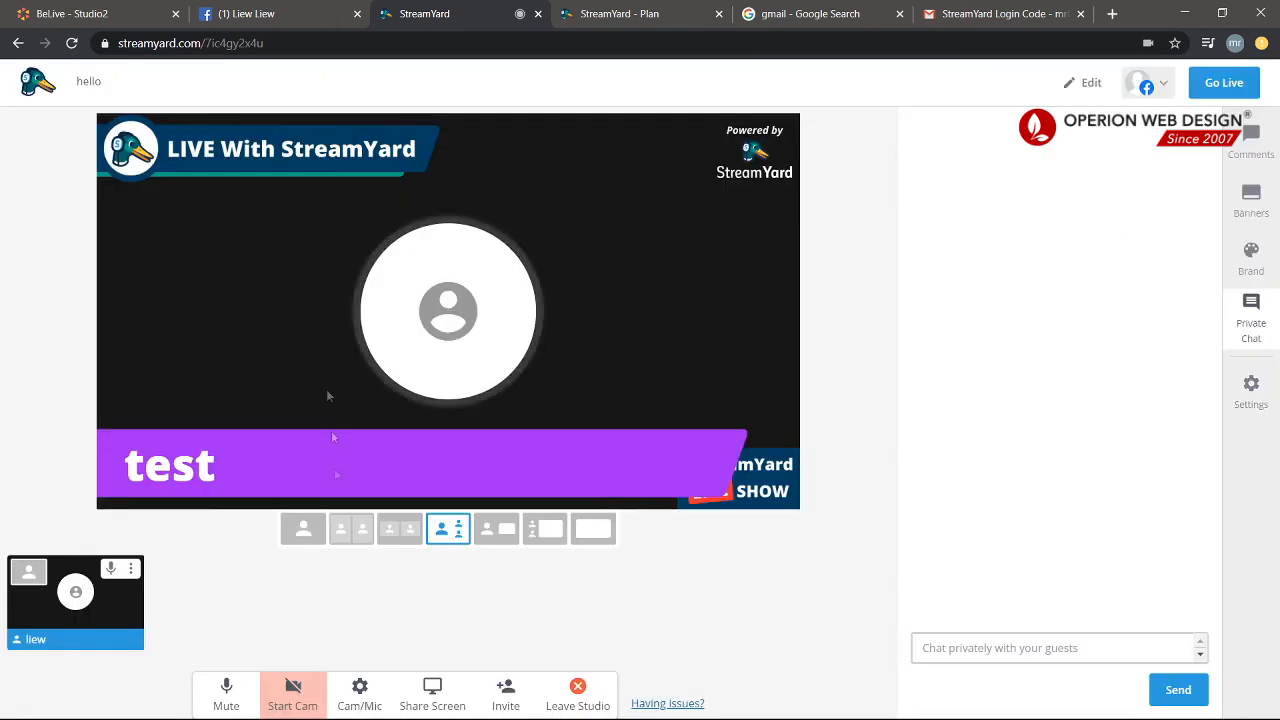